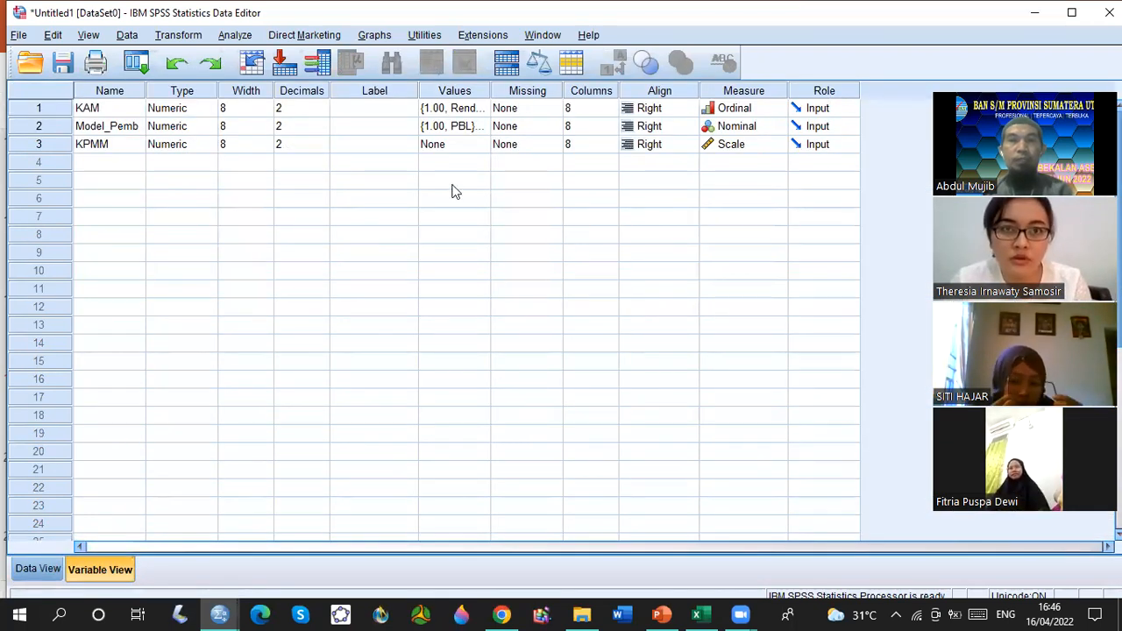
View the value labels defined for the KAM variable and close them without changes.
{"action": "left_click", "coordinate": [93, 112]}
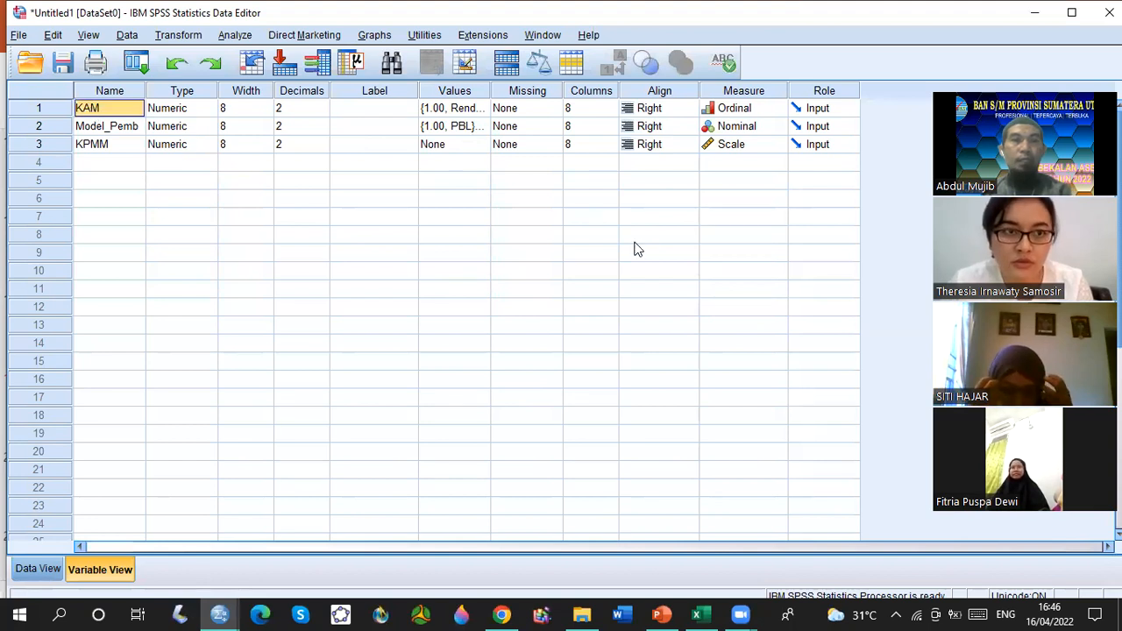
{"action": "left_click", "coordinate": [481, 115]}
{"action": "left_click", "coordinate": [482, 116]}
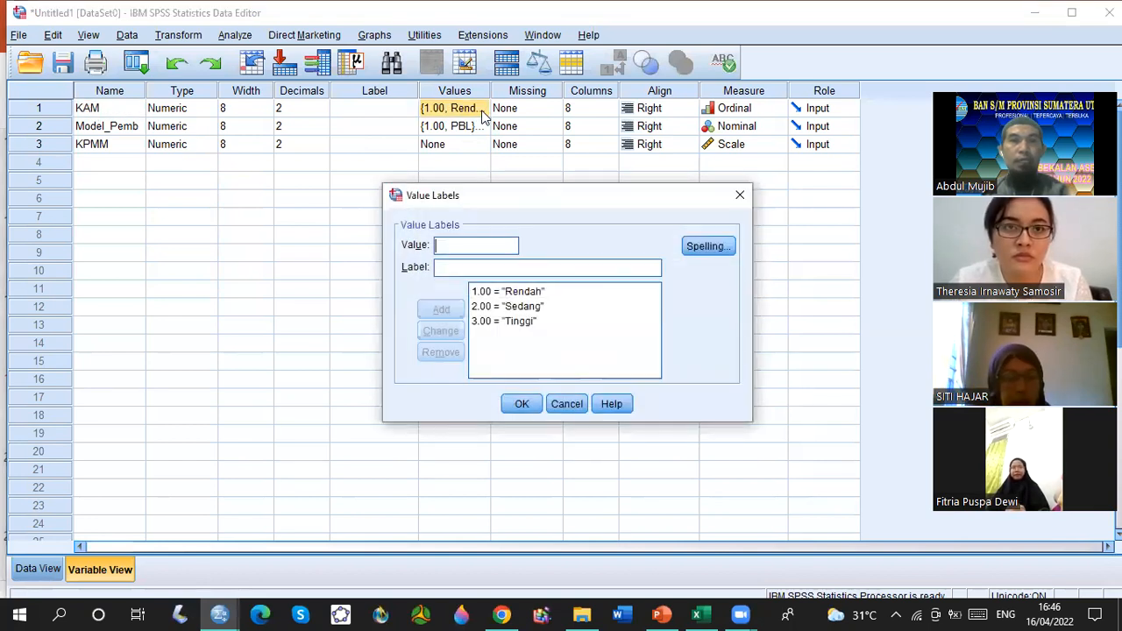
{"action": "left_click", "coordinate": [740, 195]}
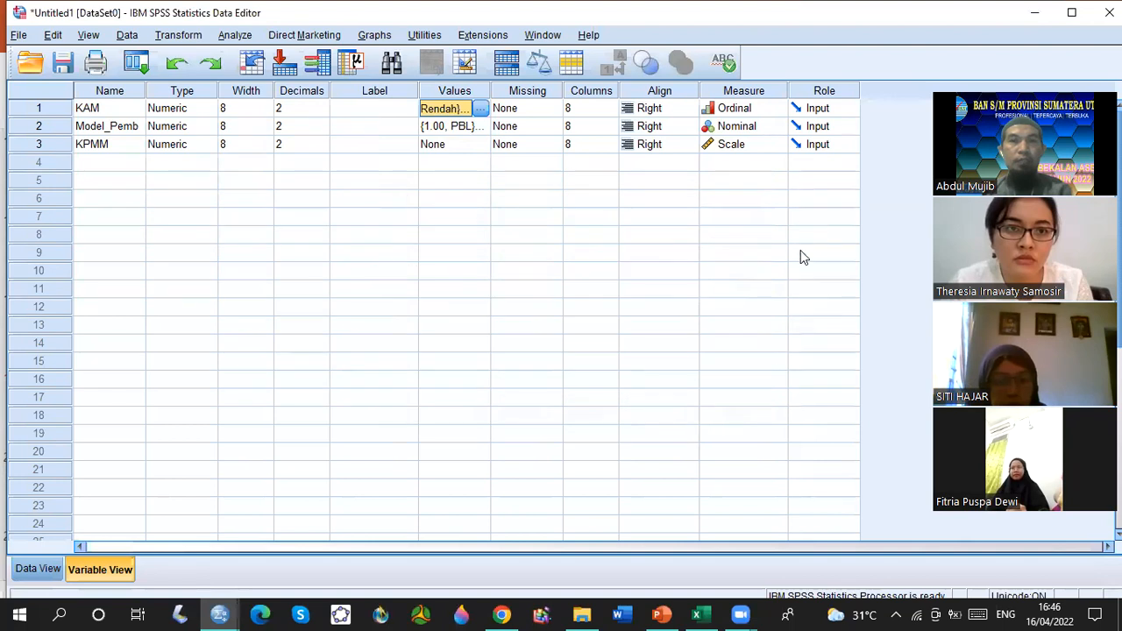
Remove KAM's "Rendah" value label and add the label "rendah" for value 1 in its place.
{"action": "left_click", "coordinate": [481, 114]}
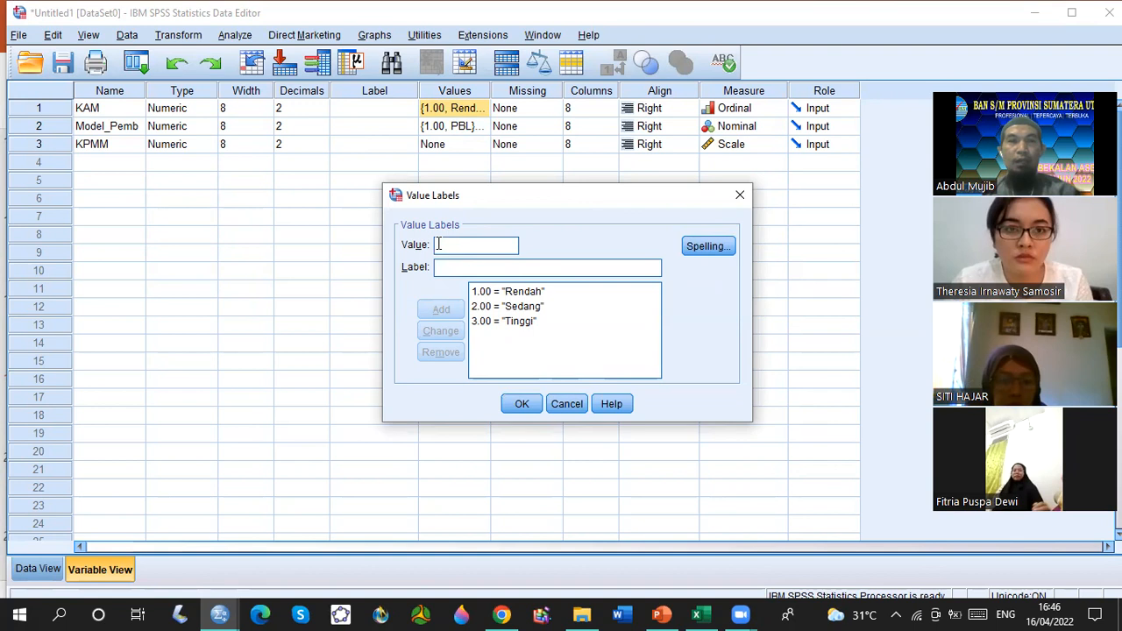
{"action": "type", "text": "1"}
{"action": "left_click", "coordinate": [466, 268]}
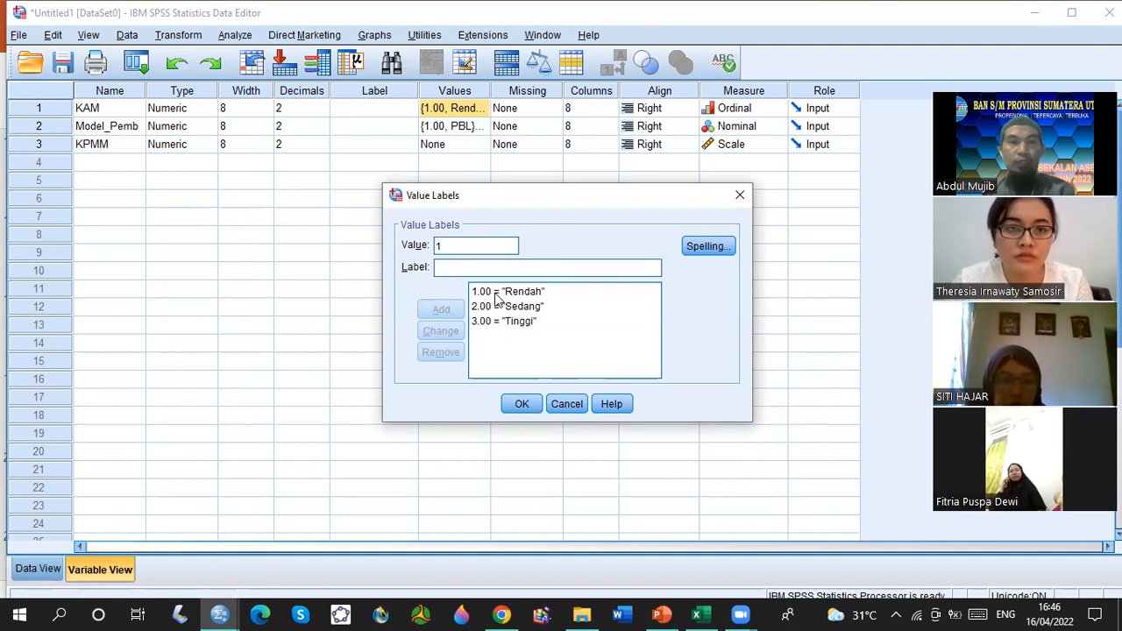
{"action": "left_click", "coordinate": [496, 298]}
{"action": "left_click", "coordinate": [448, 353]}
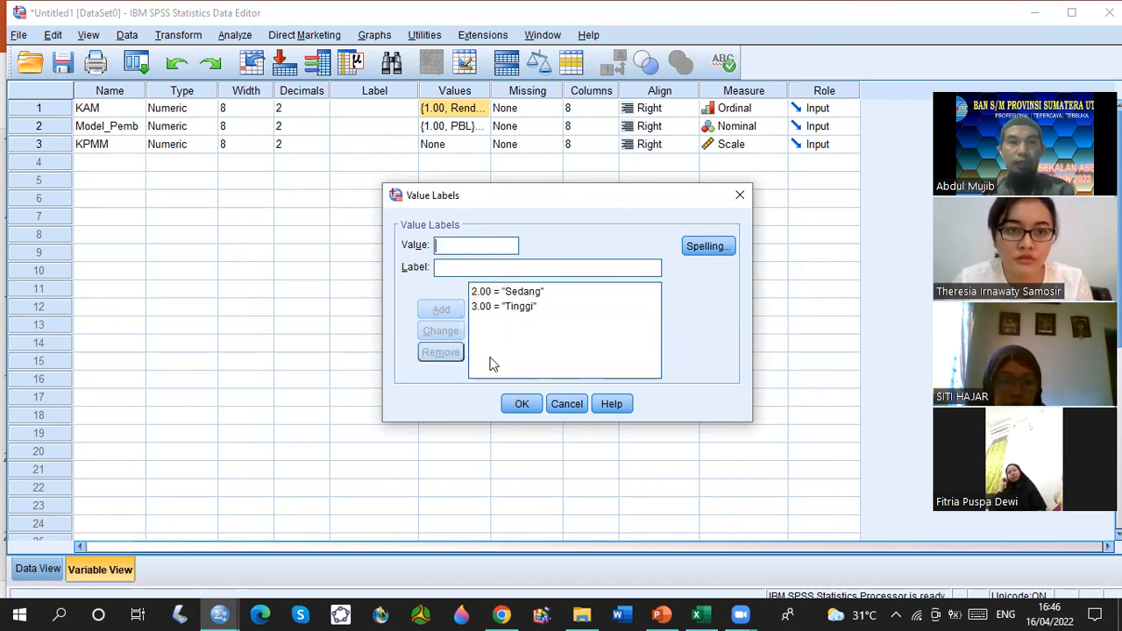
{"action": "left_click", "coordinate": [447, 267]}
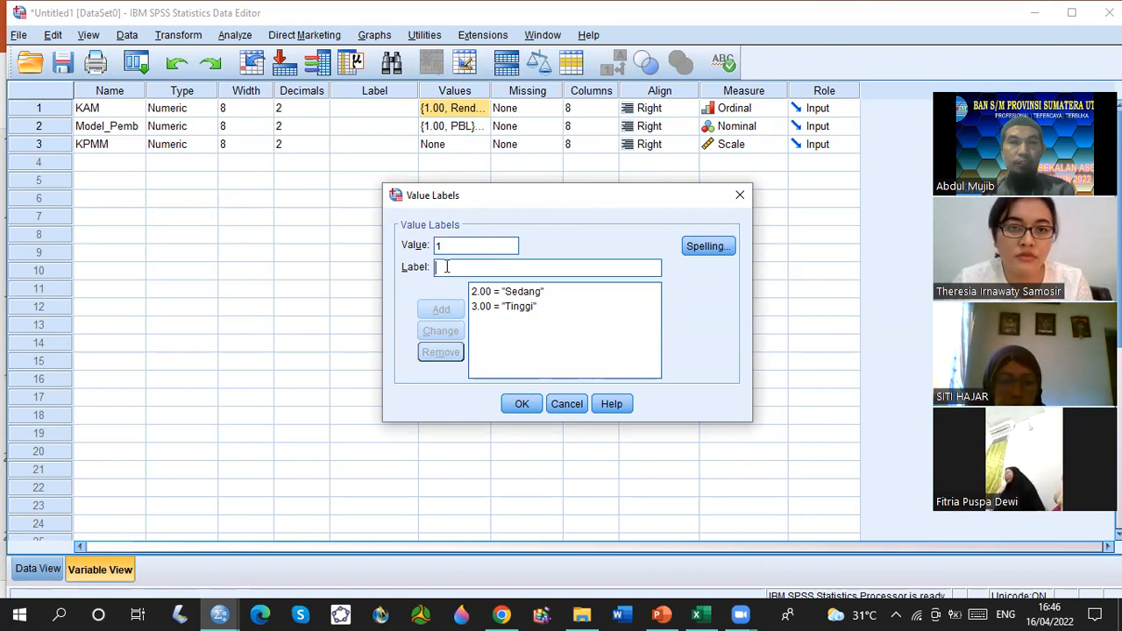
{"action": "type", "text": "rendah"}
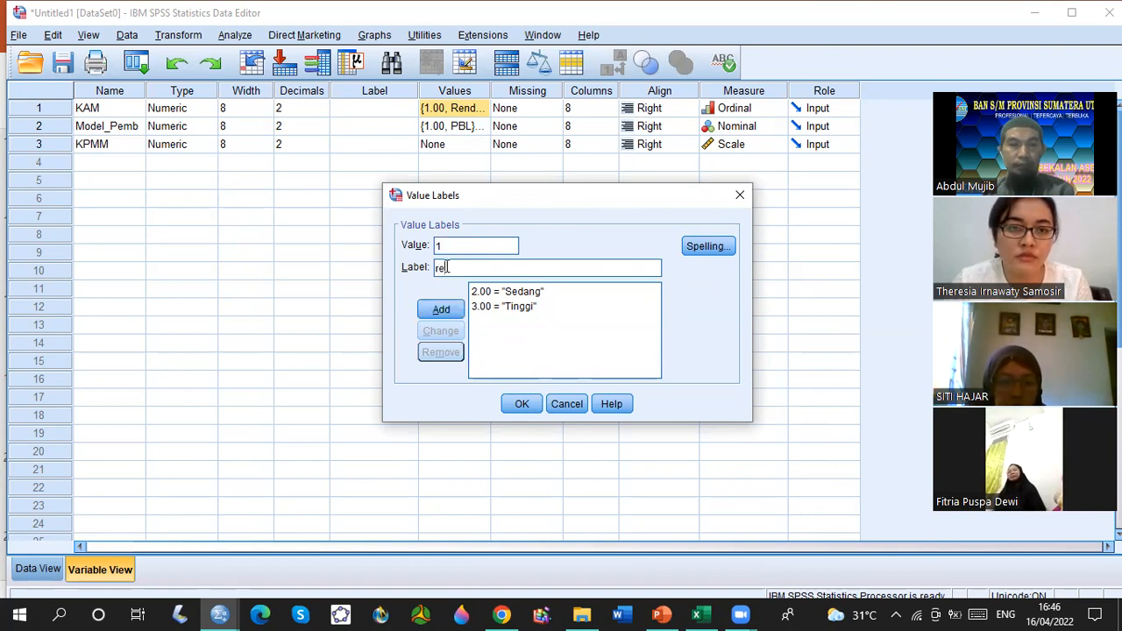
{"action": "left_click", "coordinate": [441, 311]}
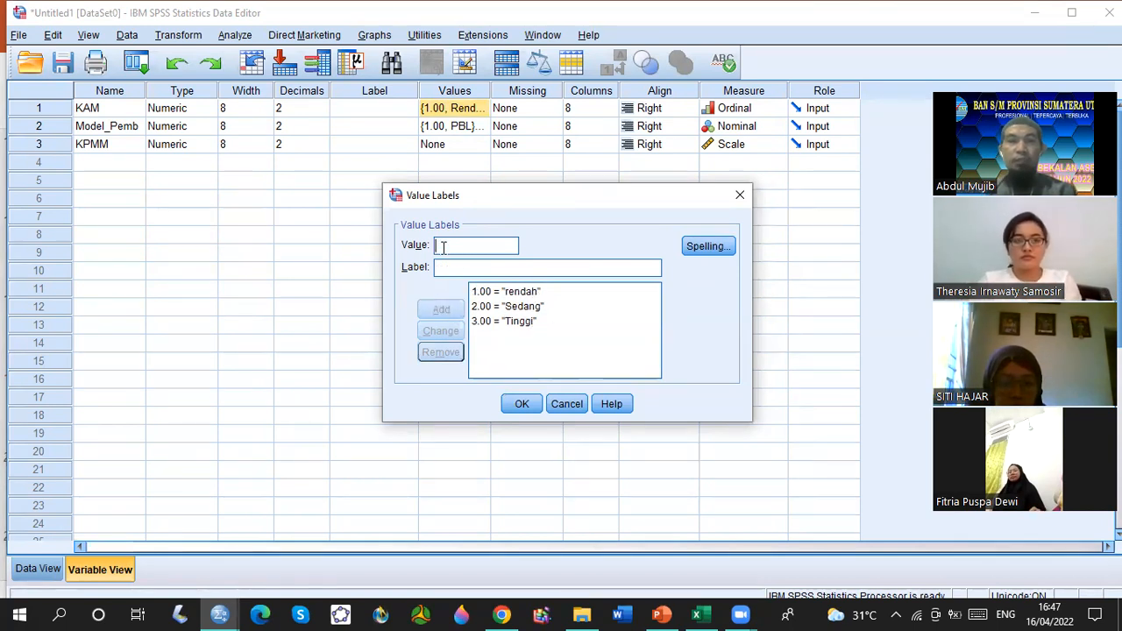
{"action": "left_click", "coordinate": [520, 405]}
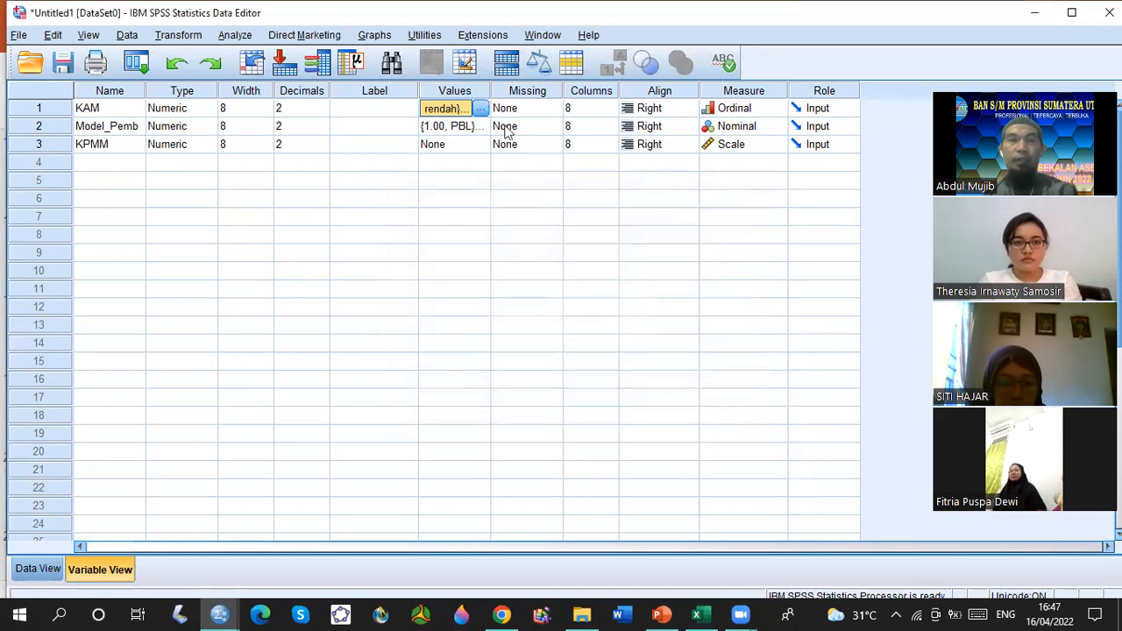
Review the value labels of Model_Pemb and the measurement level choices for KAM.
{"action": "left_click", "coordinate": [456, 127]}
{"action": "left_click", "coordinate": [481, 127]}
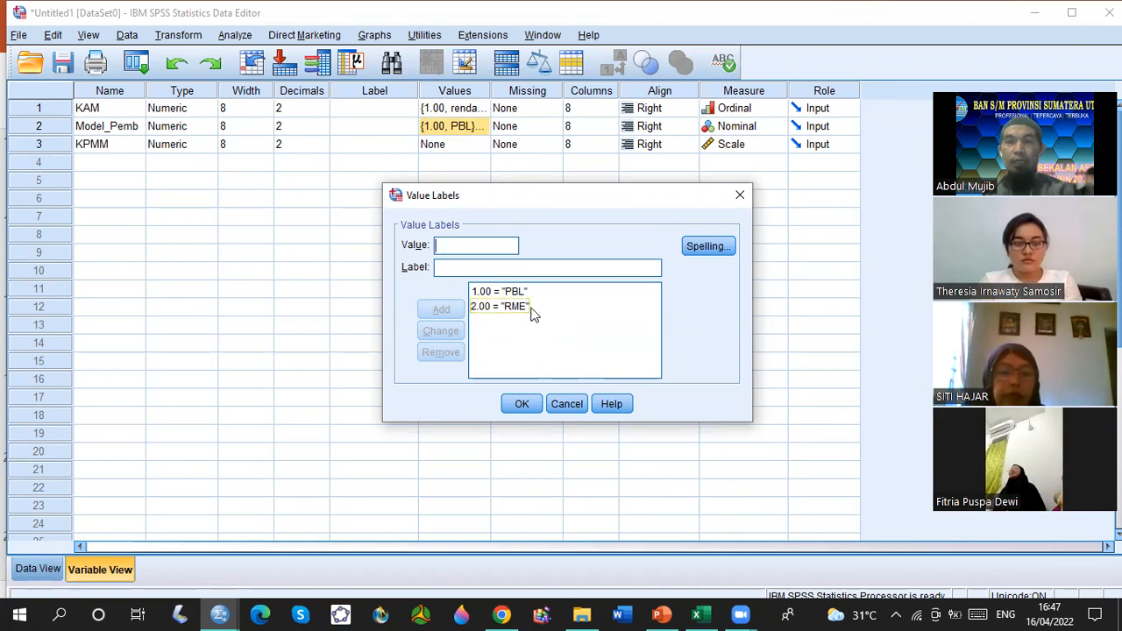
{"action": "left_click", "coordinate": [522, 404]}
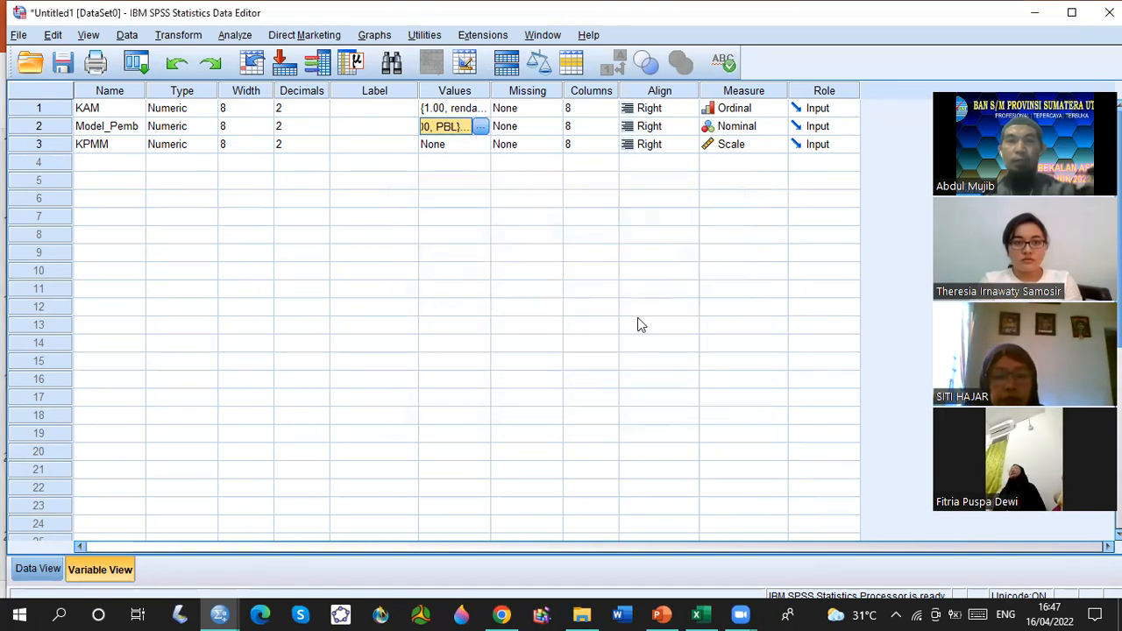
{"action": "left_click", "coordinate": [741, 108]}
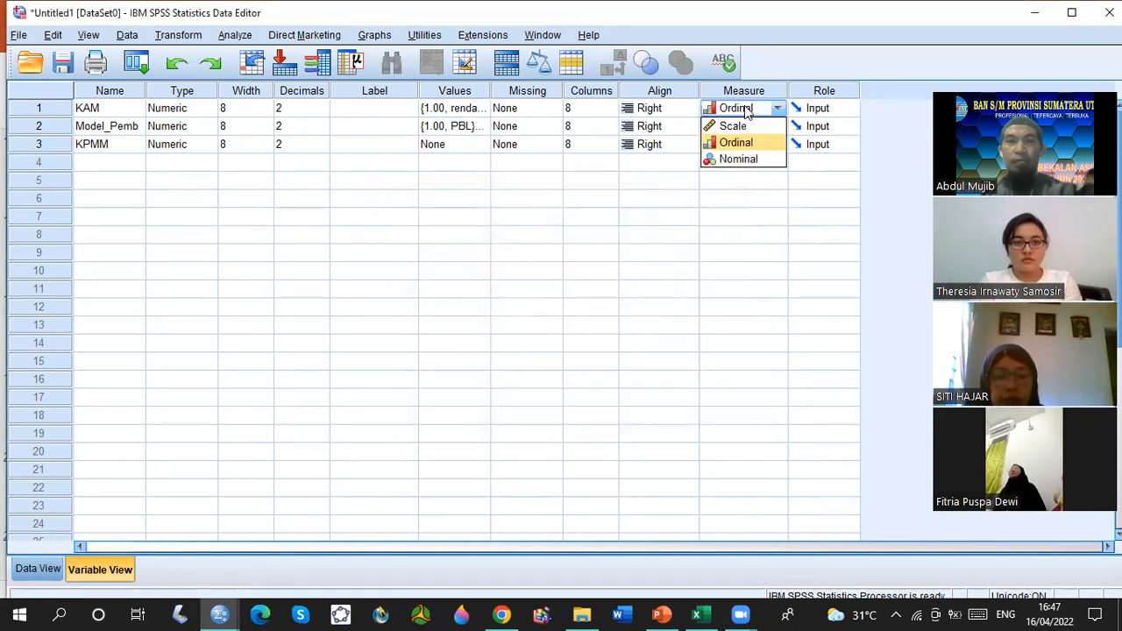
{"action": "left_click", "coordinate": [617, 224]}
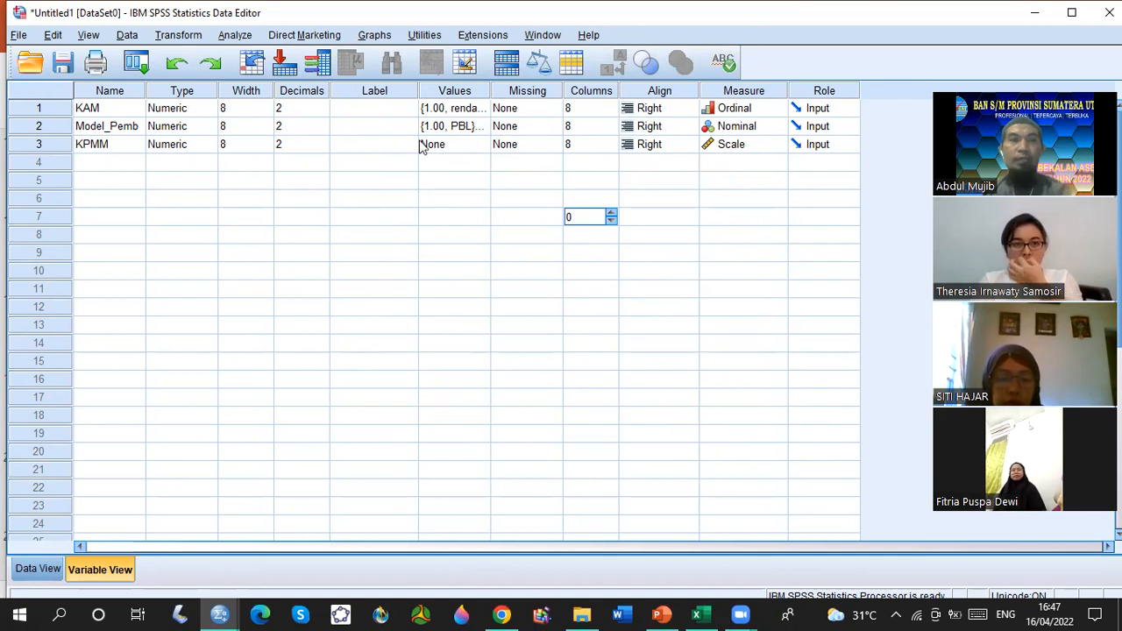
Show the data values from the first case and widen the Model_Pemb column so its name fits on one line.
{"action": "left_click", "coordinate": [29, 572]}
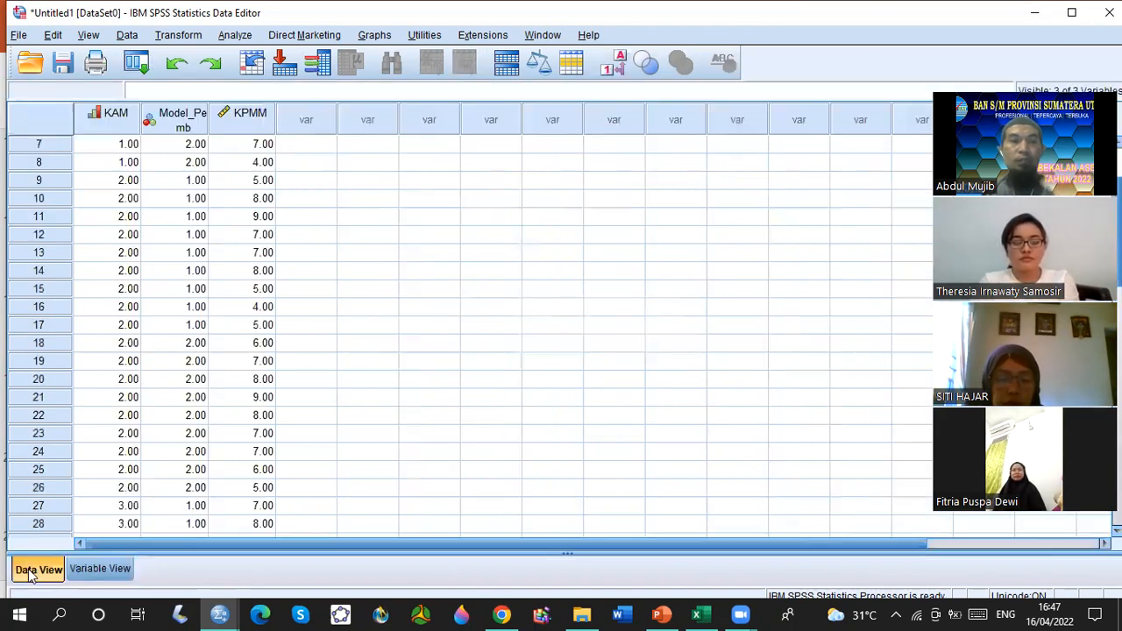
{"action": "scroll", "coordinate": [289, 303], "scroll_direction": "up", "scroll_amount": 2}
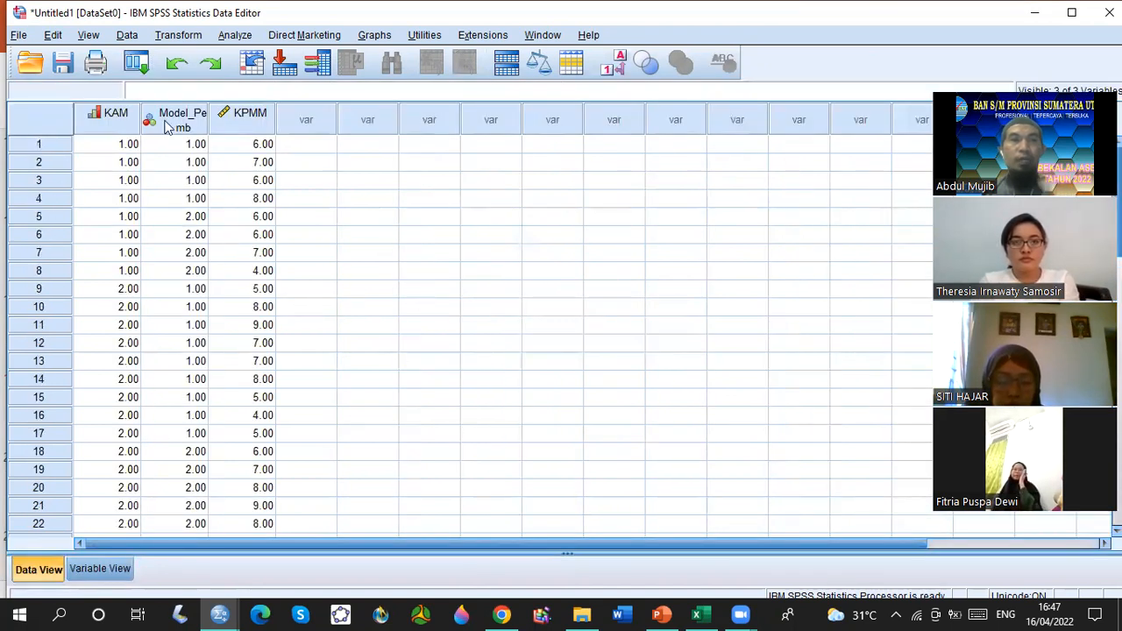
{"action": "left_click", "coordinate": [103, 120]}
{"action": "left_click", "coordinate": [194, 121]}
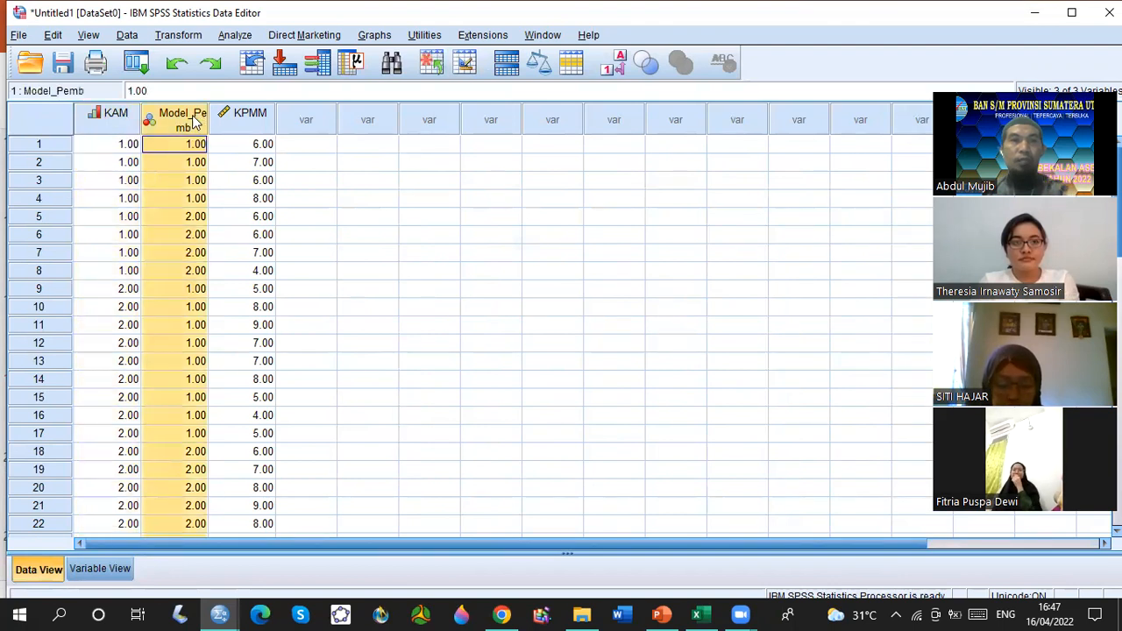
{"action": "left_click", "coordinate": [263, 116]}
{"action": "left_click_drag", "start_coordinate": [208, 114], "coordinate": [260, 112]}
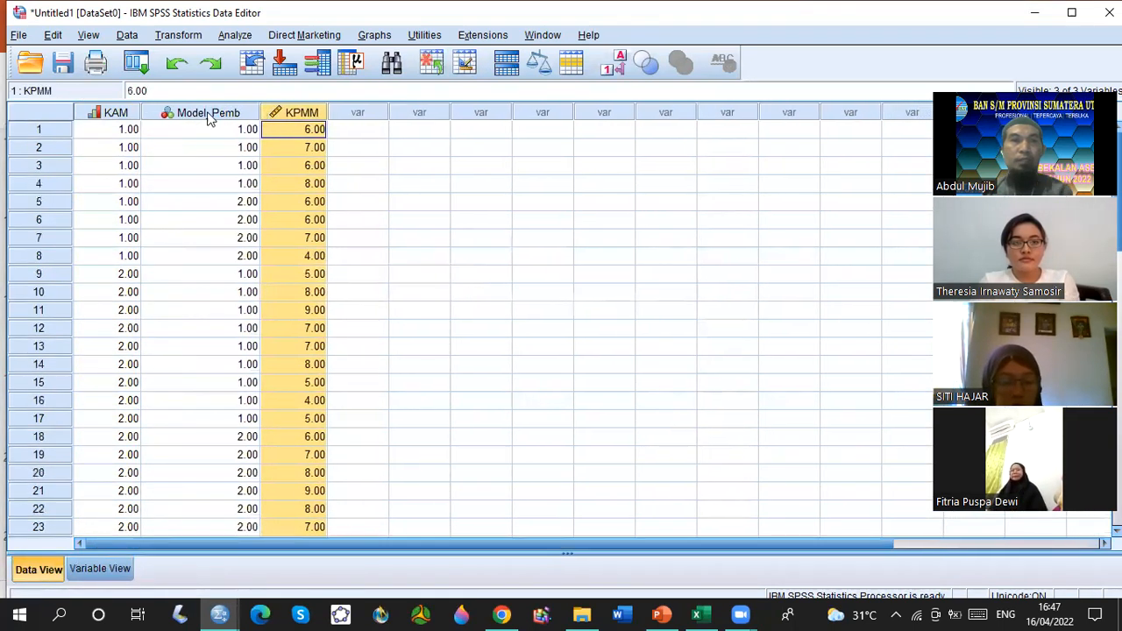
Examine the cases with KAM value 1, highlighting cases 1 to 4 and then cases 5 to 8 as the two learning-model groups.
{"action": "left_click", "coordinate": [114, 133]}
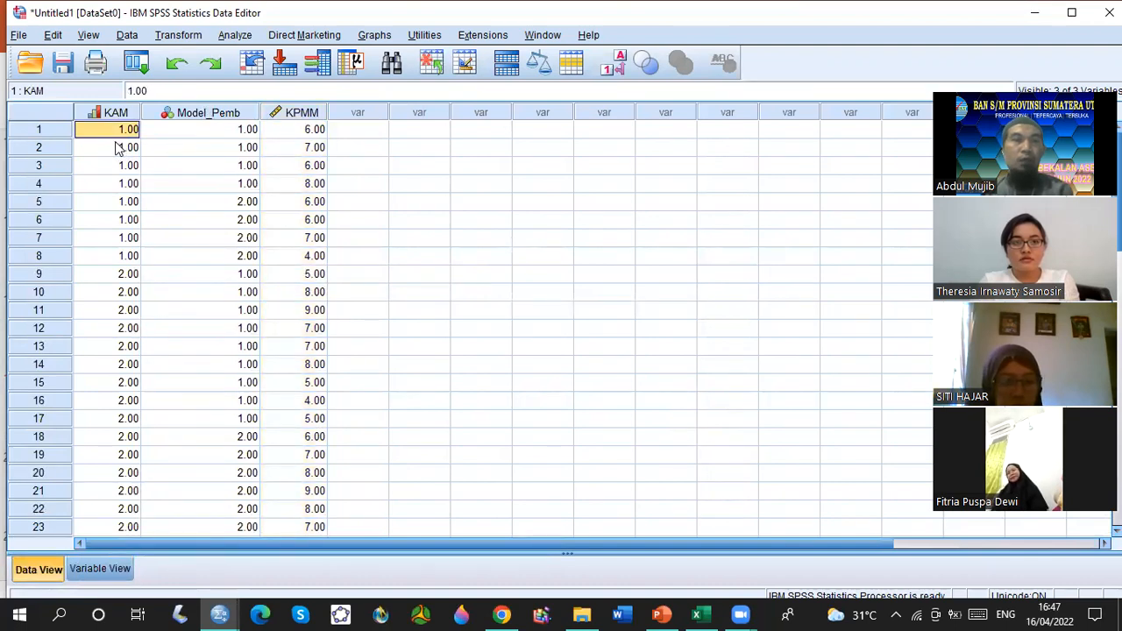
{"action": "left_click", "coordinate": [117, 170]}
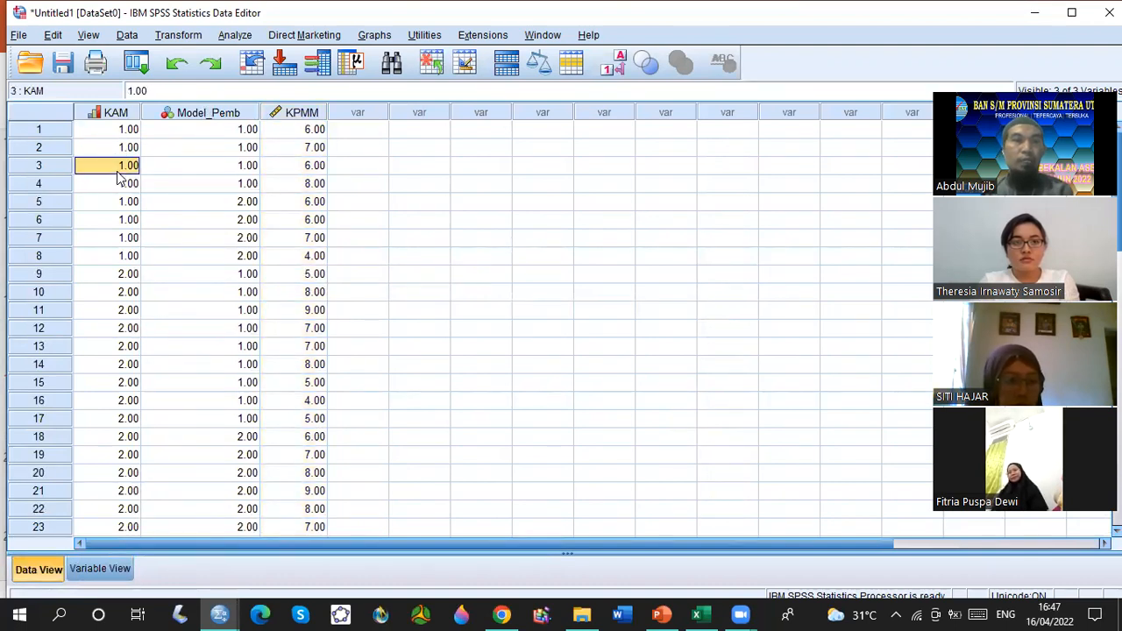
{"action": "left_click", "coordinate": [40, 186]}
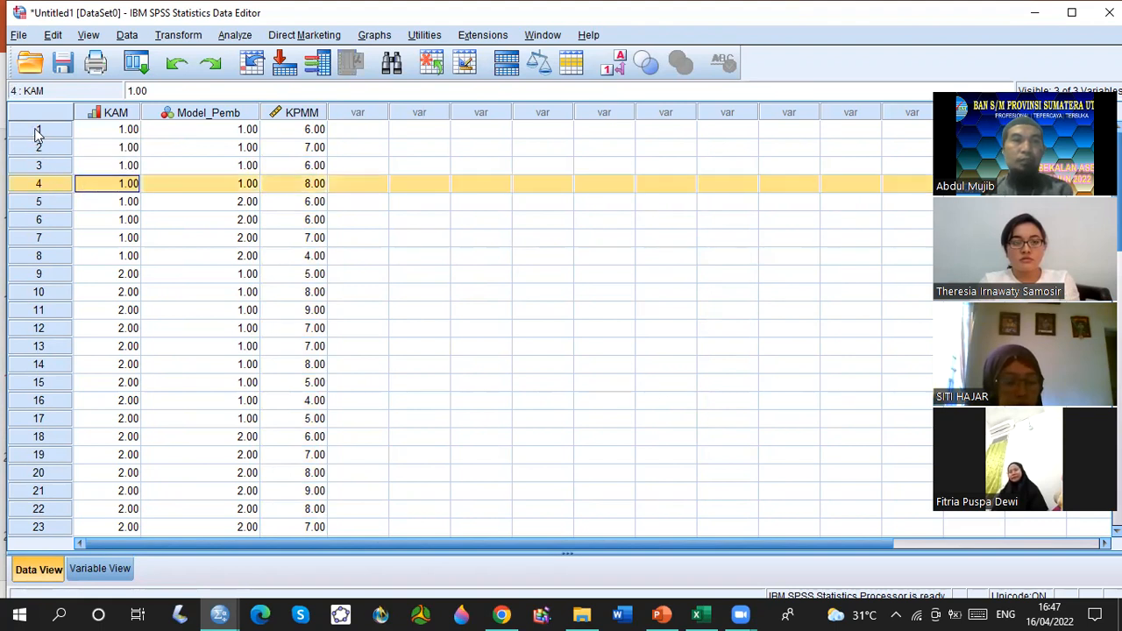
{"action": "left_click", "coordinate": [38, 131]}
{"action": "left_click", "coordinate": [38, 186]}
{"action": "left_click_drag", "start_coordinate": [48, 208], "coordinate": [51, 262]}
{"action": "left_click", "coordinate": [236, 131]}
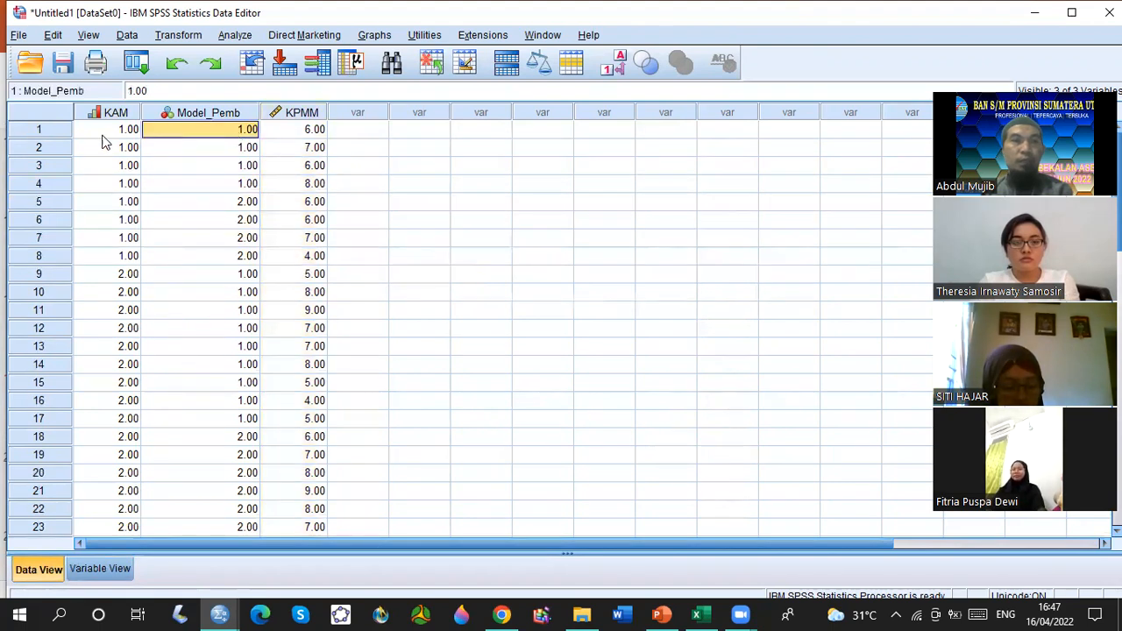
{"action": "left_click_drag", "start_coordinate": [24, 134], "coordinate": [35, 183]}
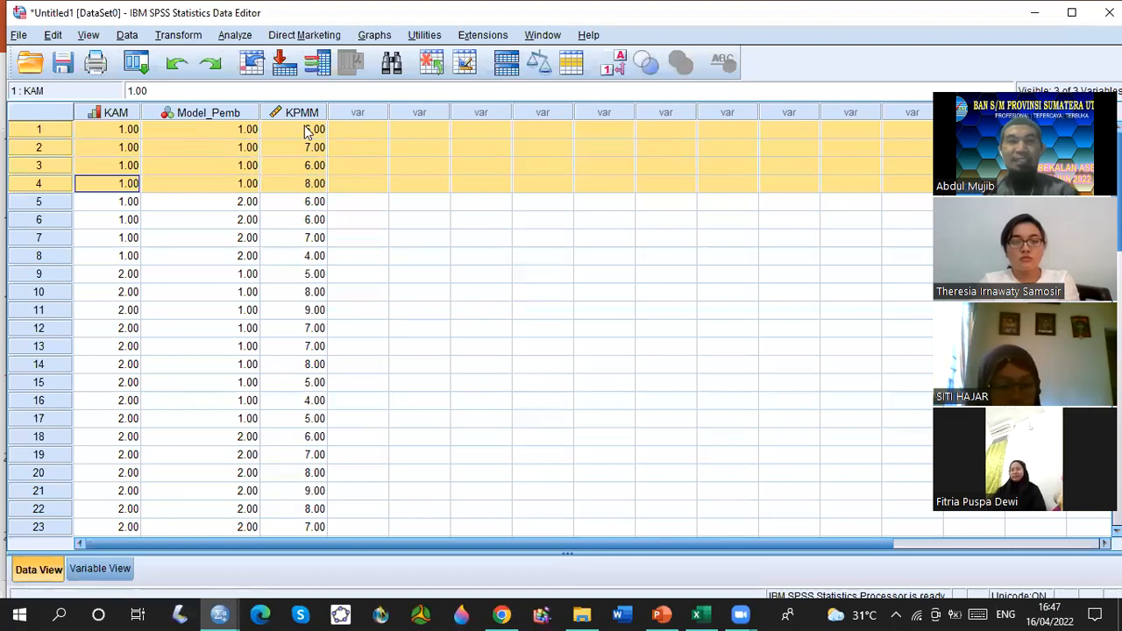
{"action": "left_click", "coordinate": [39, 202]}
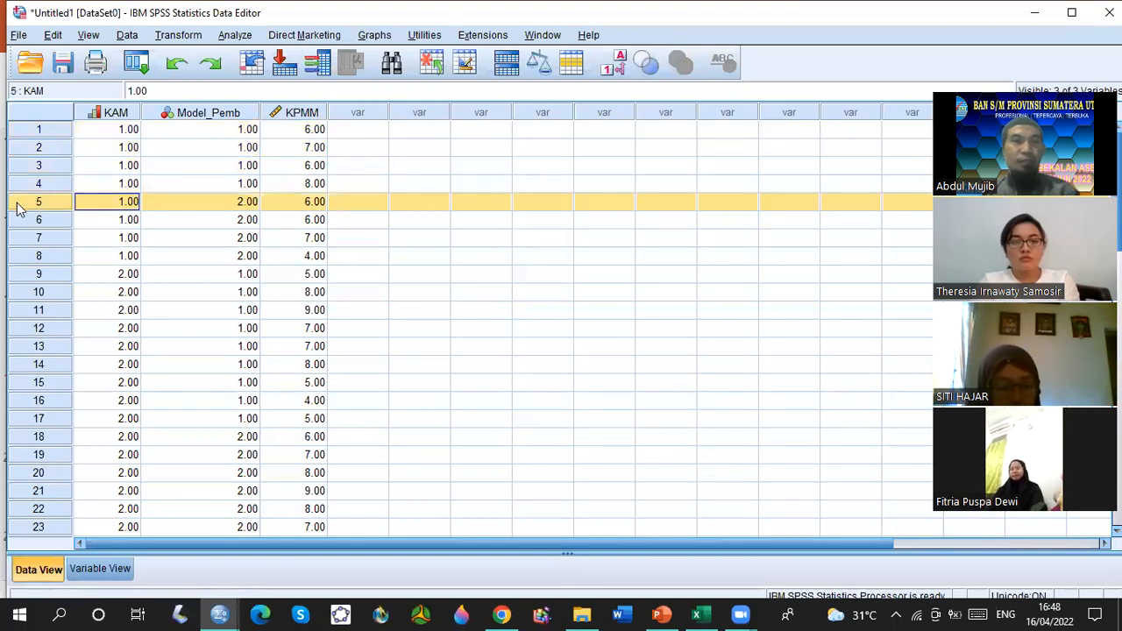
{"action": "left_click_drag", "start_coordinate": [24, 215], "coordinate": [61, 256]}
{"action": "left_click", "coordinate": [89, 207]}
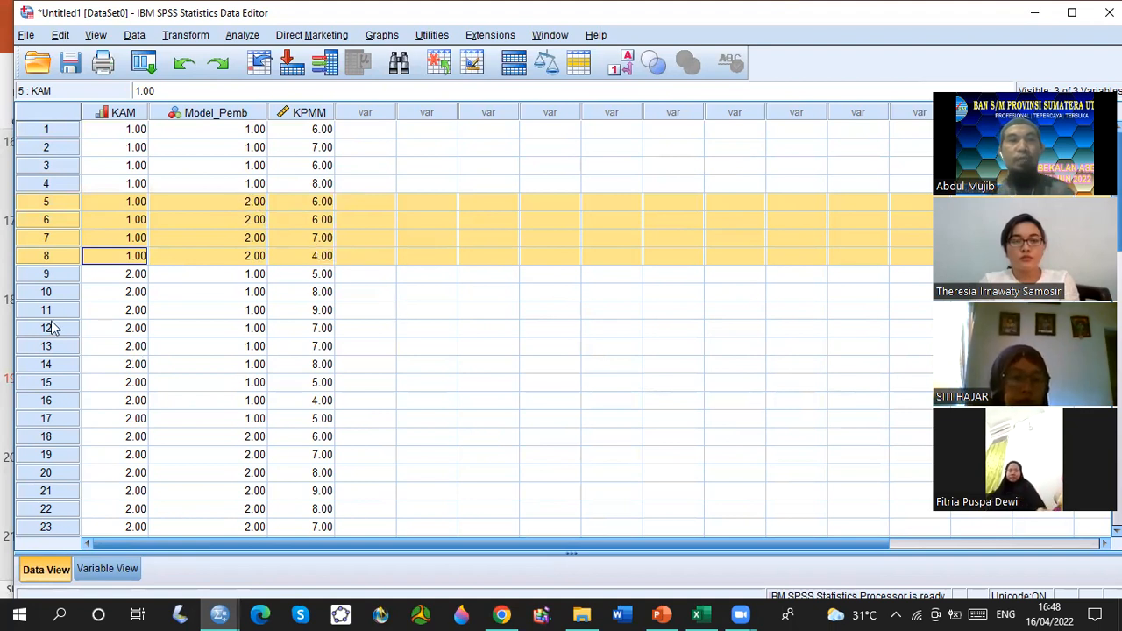
Examine the KAM 2 group by highlighting cases 9 to 17, then check the remaining data down to case 36.
{"action": "left_click", "coordinate": [118, 277]}
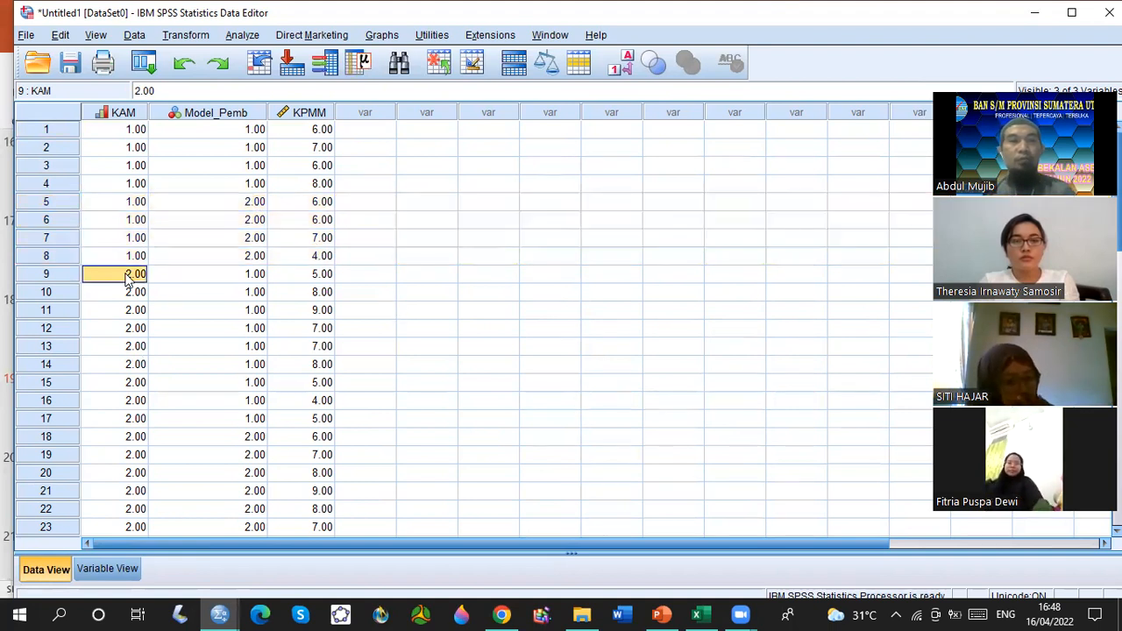
{"action": "left_click", "coordinate": [43, 275]}
{"action": "left_click_drag", "start_coordinate": [44, 277], "coordinate": [58, 412]}
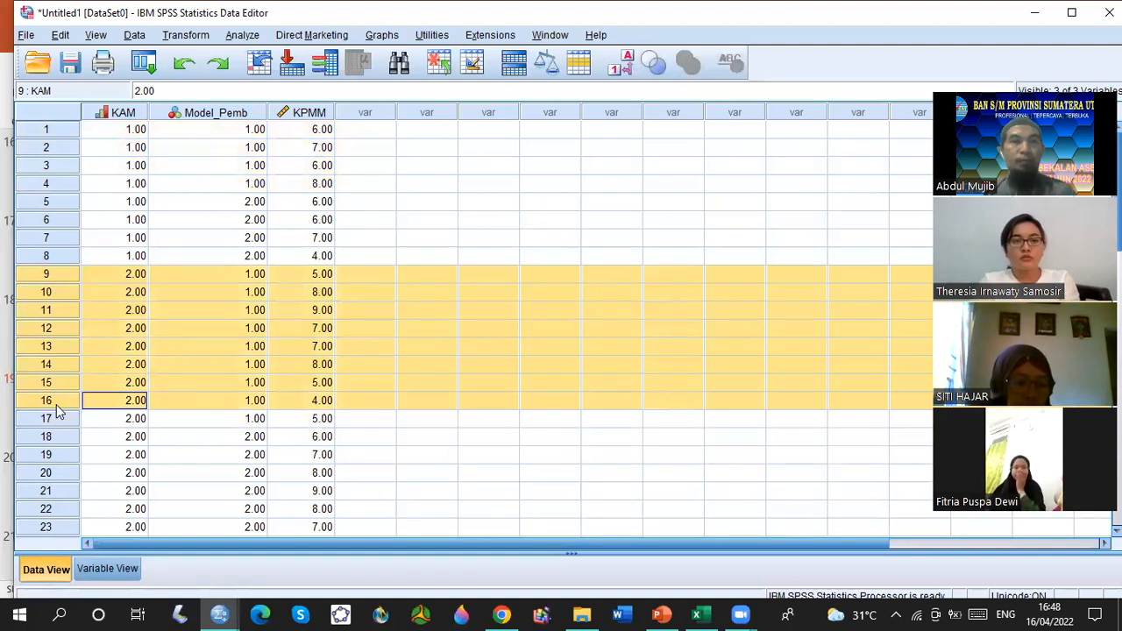
{"action": "left_click_drag", "start_coordinate": [44, 272], "coordinate": [35, 421]}
{"action": "left_click", "coordinate": [199, 330]}
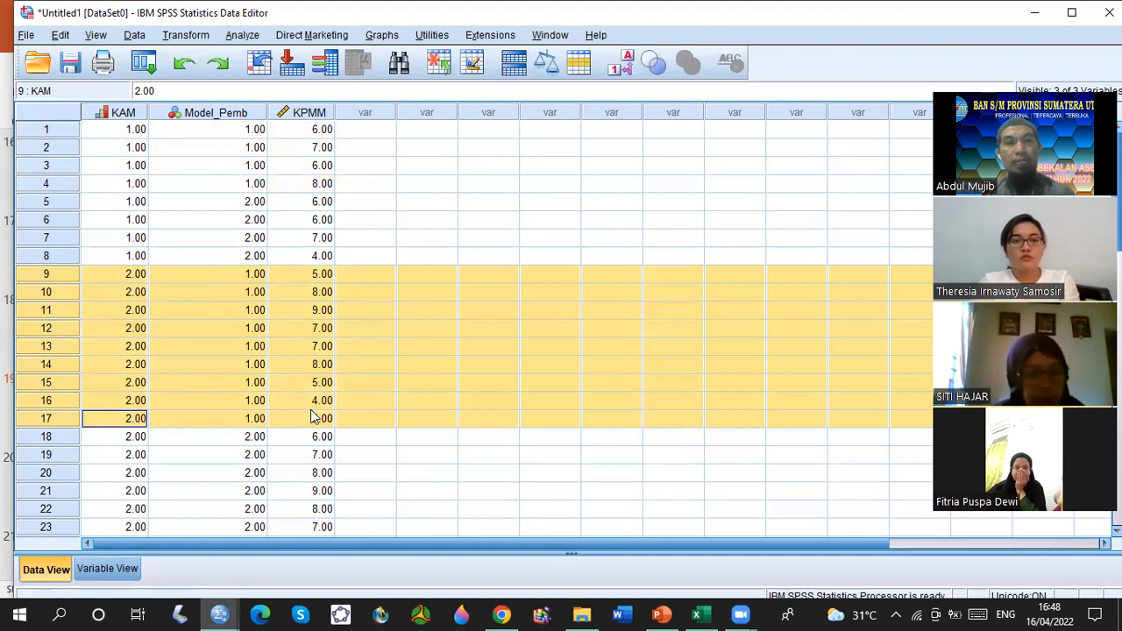
{"action": "scroll", "coordinate": [254, 363], "scroll_direction": "down", "scroll_amount": 3}
{"action": "scroll", "coordinate": [255, 363], "scroll_direction": "down", "scroll_amount": 3}
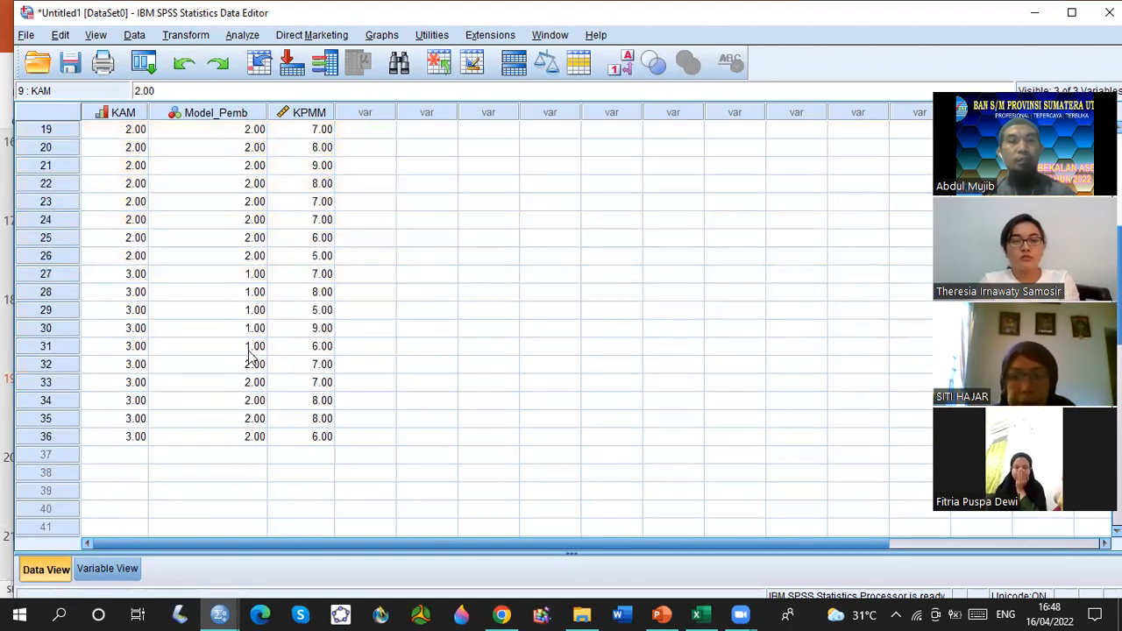
{"action": "left_click", "coordinate": [121, 420]}
{"action": "left_click", "coordinate": [59, 438]}
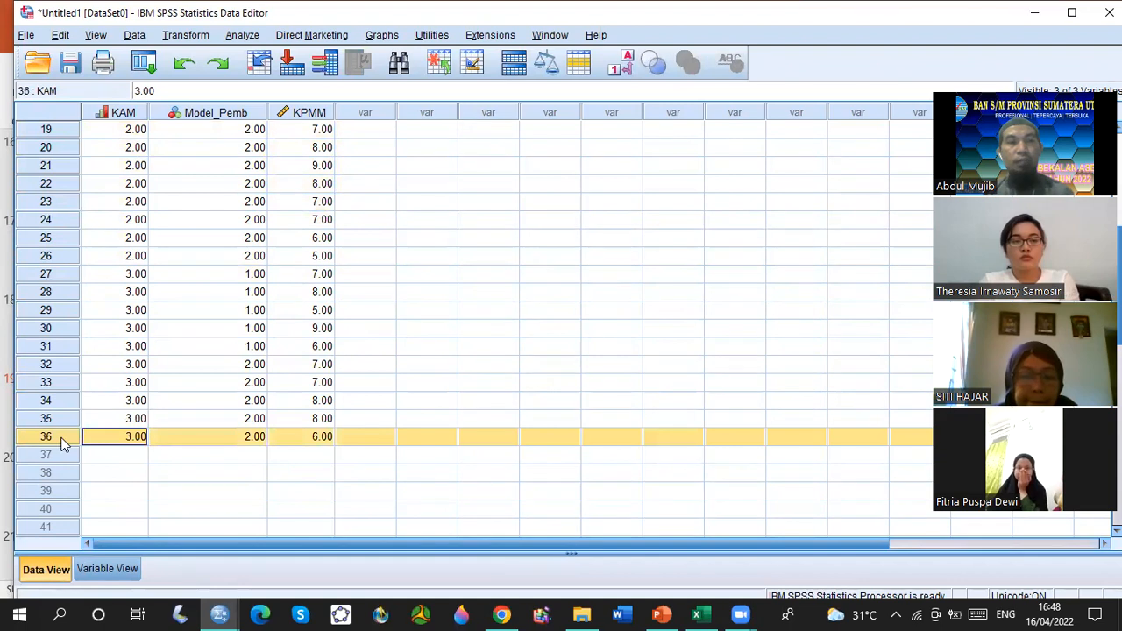
{"action": "scroll", "coordinate": [394, 381], "scroll_direction": "up", "scroll_amount": 6}
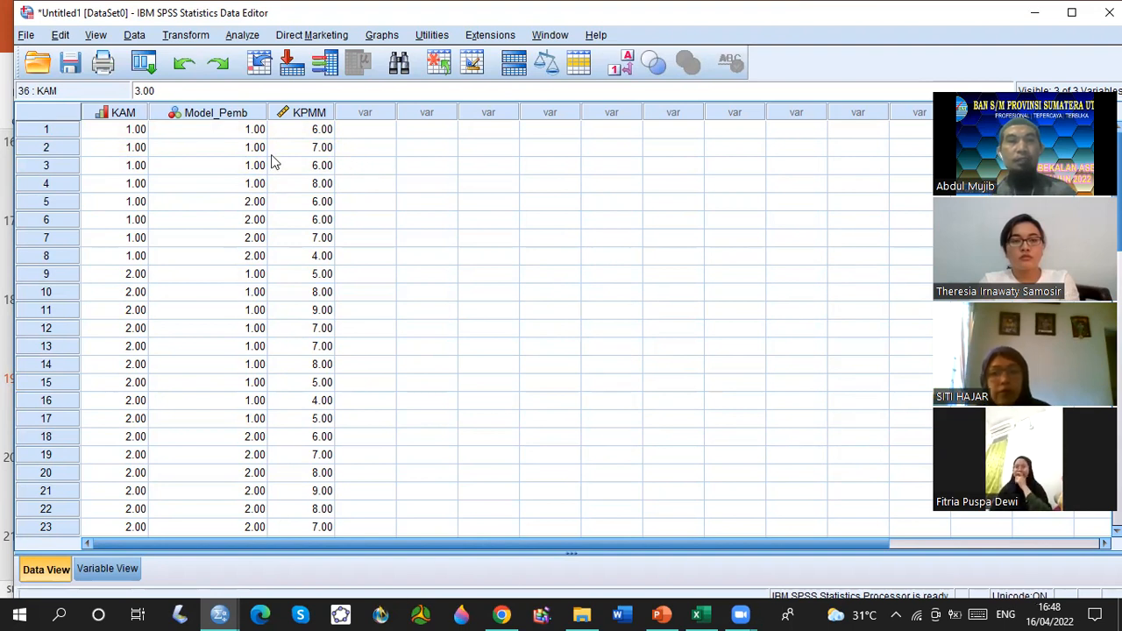
Start a univariate general linear model and clear KPMM, KAM and Model_Pemb from their previously assigned roles.
{"action": "left_click", "coordinate": [240, 32]}
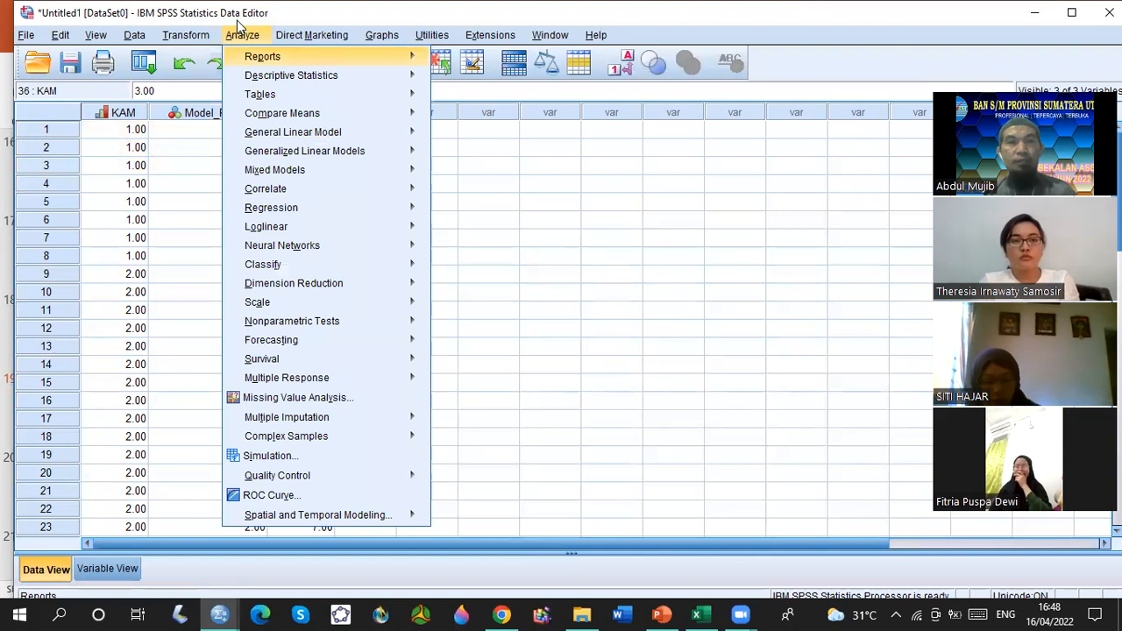
{"action": "mouse_move", "coordinate": [322, 134]}
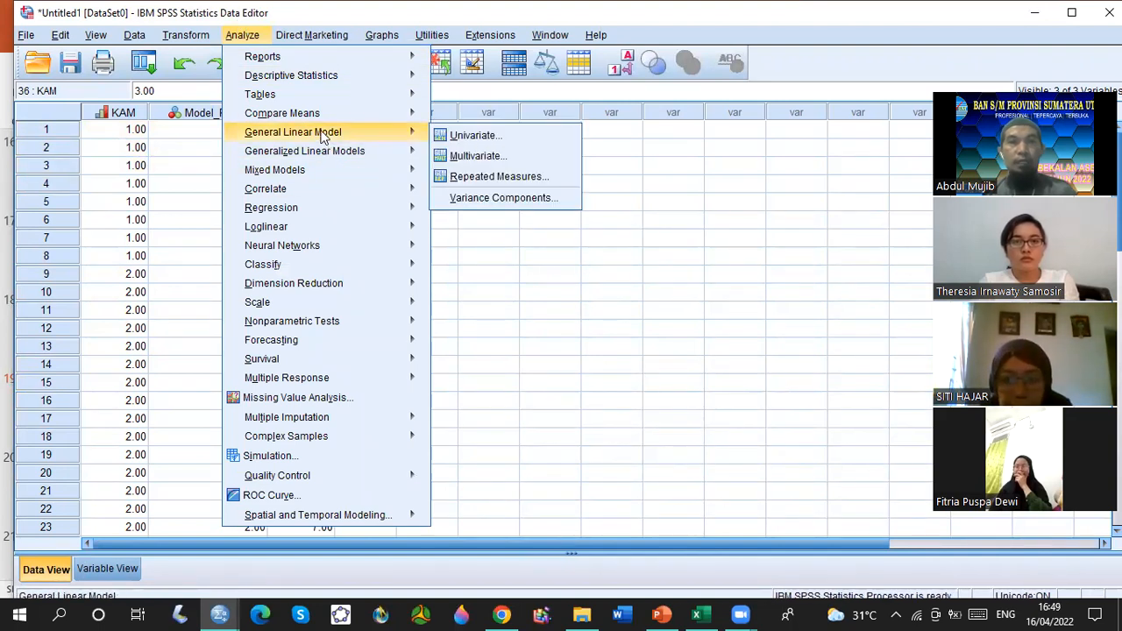
{"action": "left_click", "coordinate": [487, 136]}
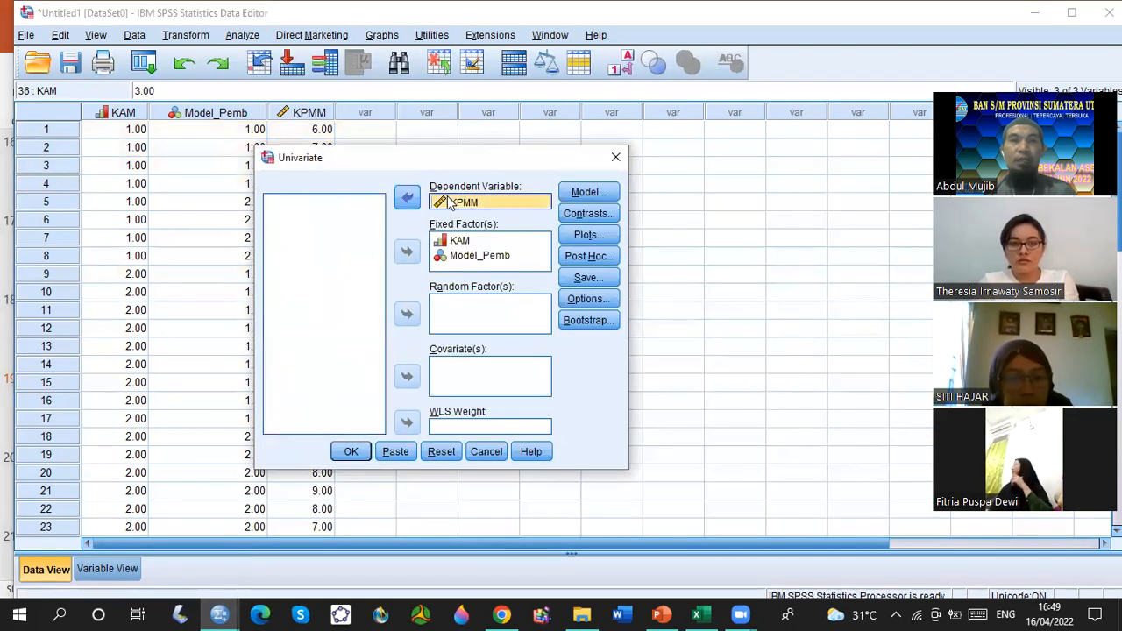
{"action": "left_click", "coordinate": [407, 197]}
{"action": "left_click", "coordinate": [460, 240]}
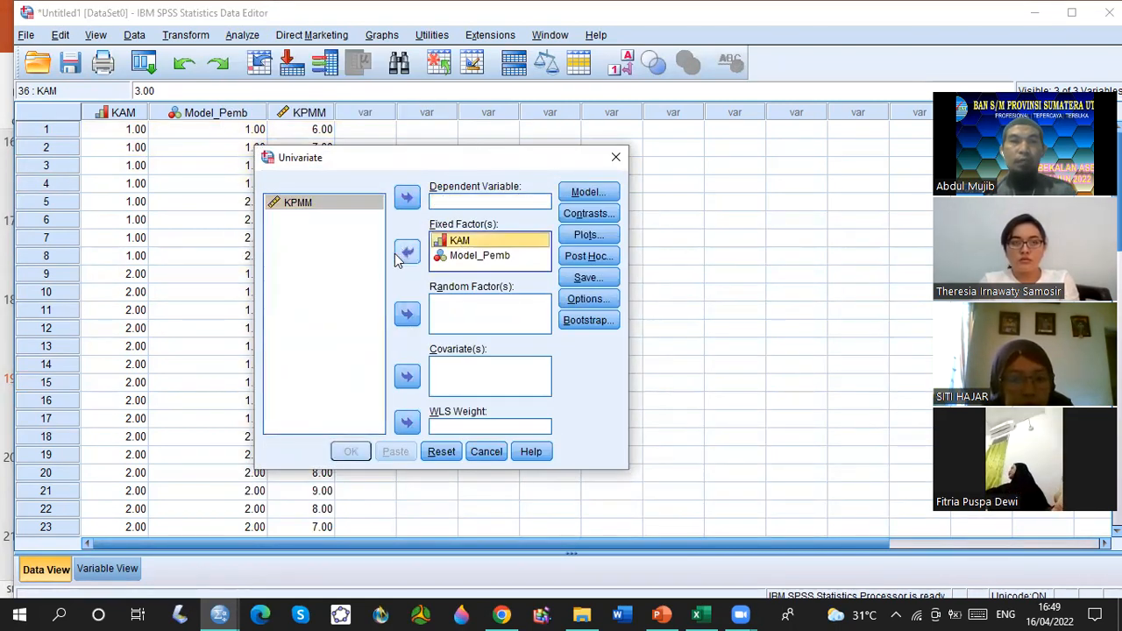
{"action": "left_click", "coordinate": [407, 253]}
{"action": "left_click", "coordinate": [456, 240]}
{"action": "left_click", "coordinate": [407, 253]}
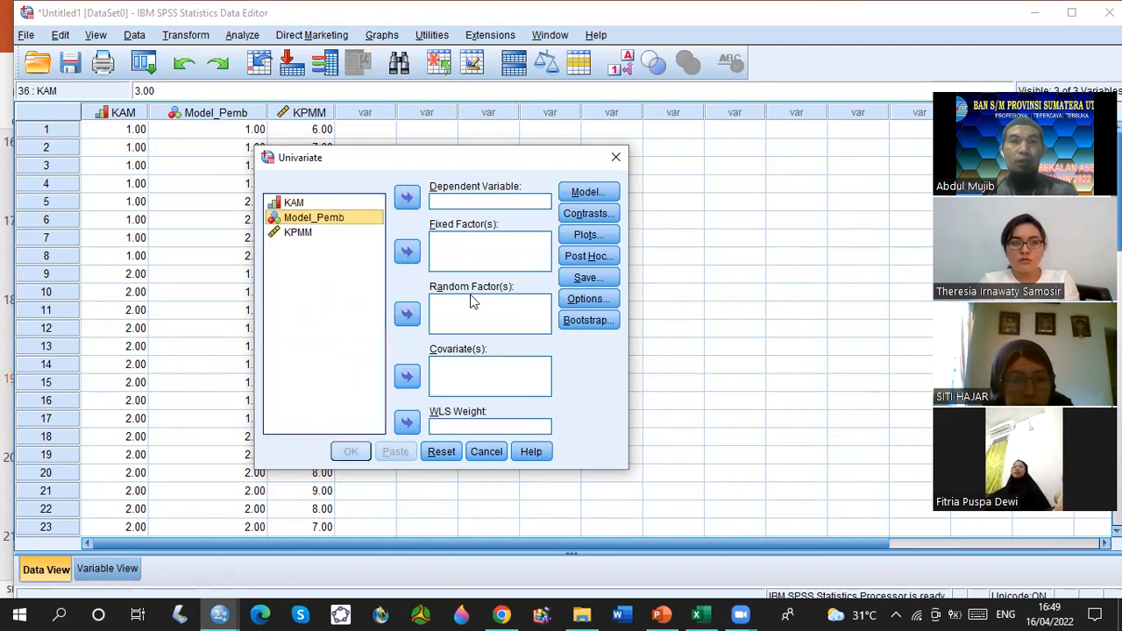
Assign KPMM as the dependent variable and KAM and Model_Pemb as the fixed factors.
{"action": "left_click", "coordinate": [319, 233]}
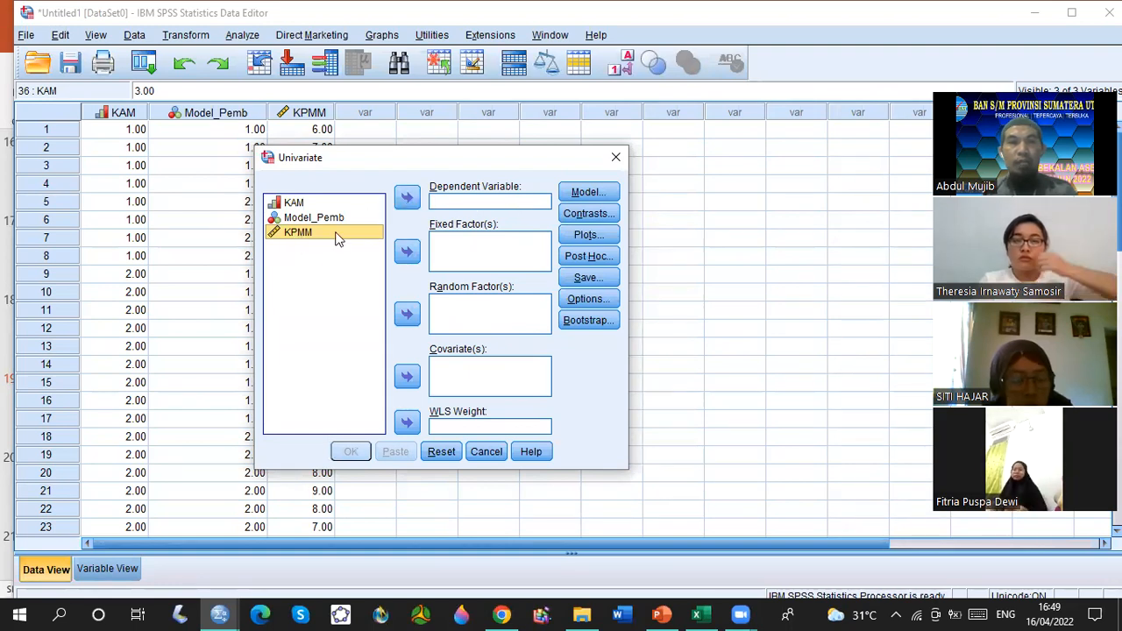
{"action": "left_click", "coordinate": [313, 220]}
{"action": "left_click", "coordinate": [312, 232]}
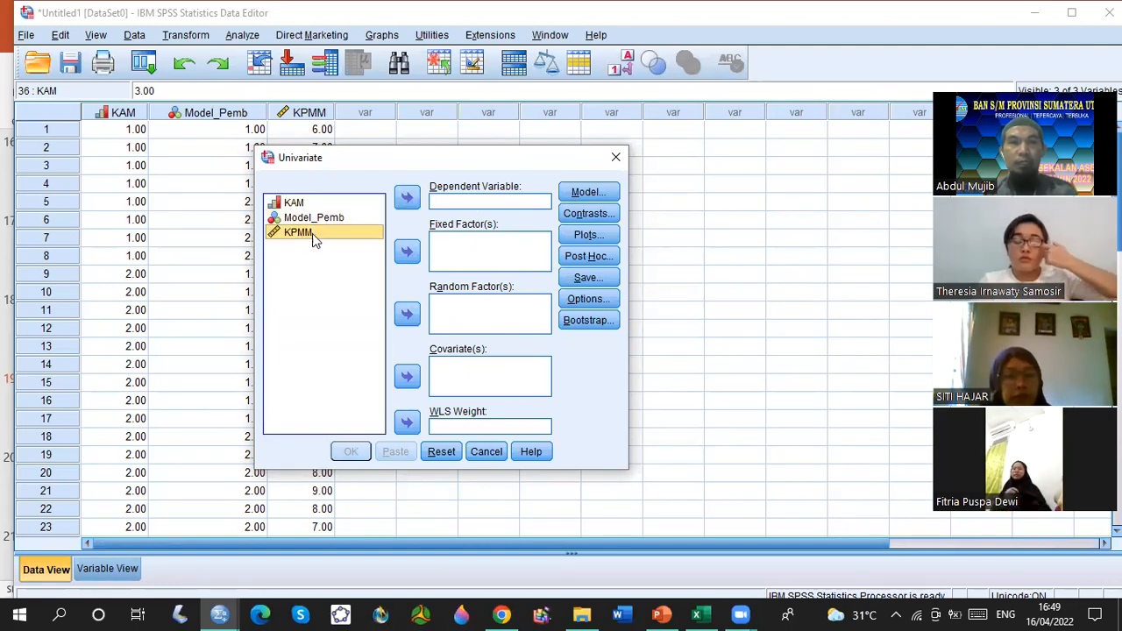
{"action": "left_click", "coordinate": [407, 197]}
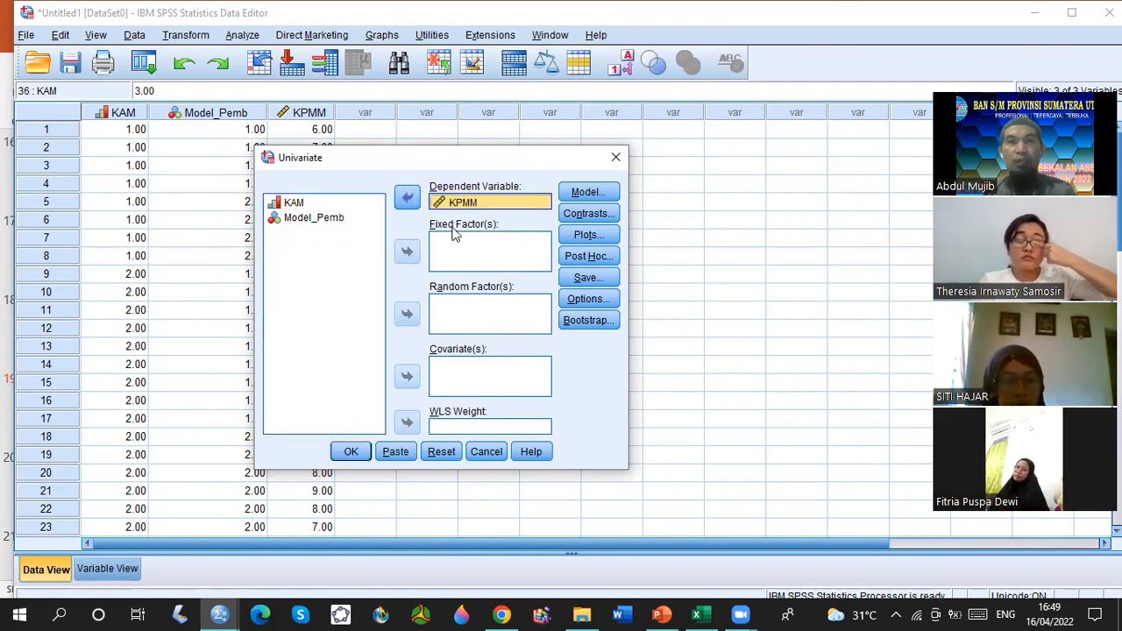
{"action": "left_click", "coordinate": [296, 207]}
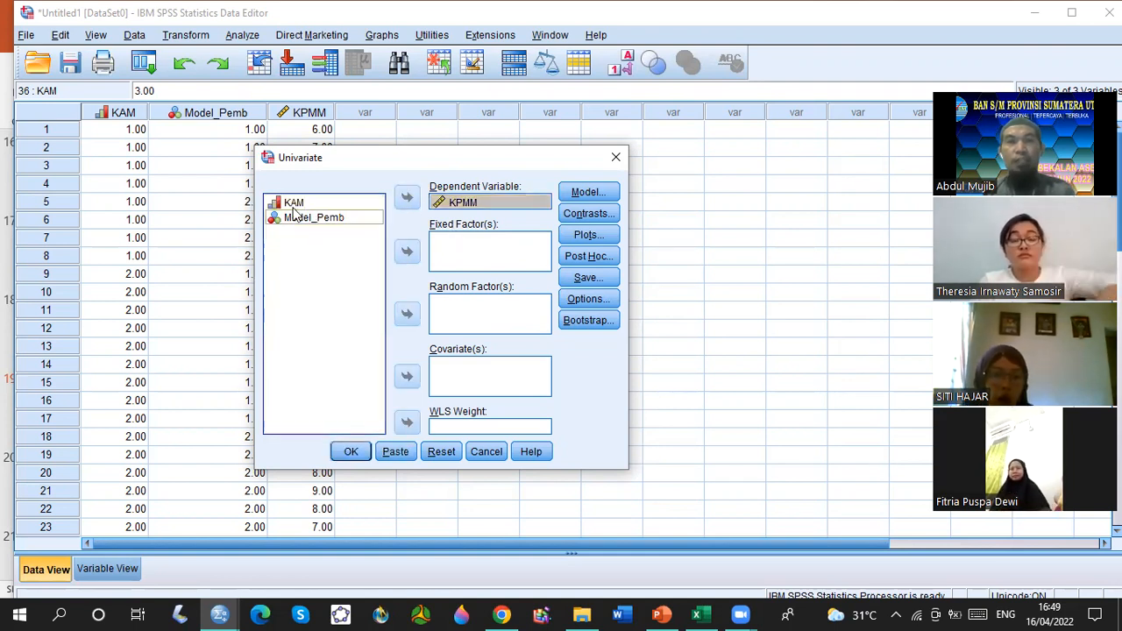
{"action": "left_click", "coordinate": [406, 252]}
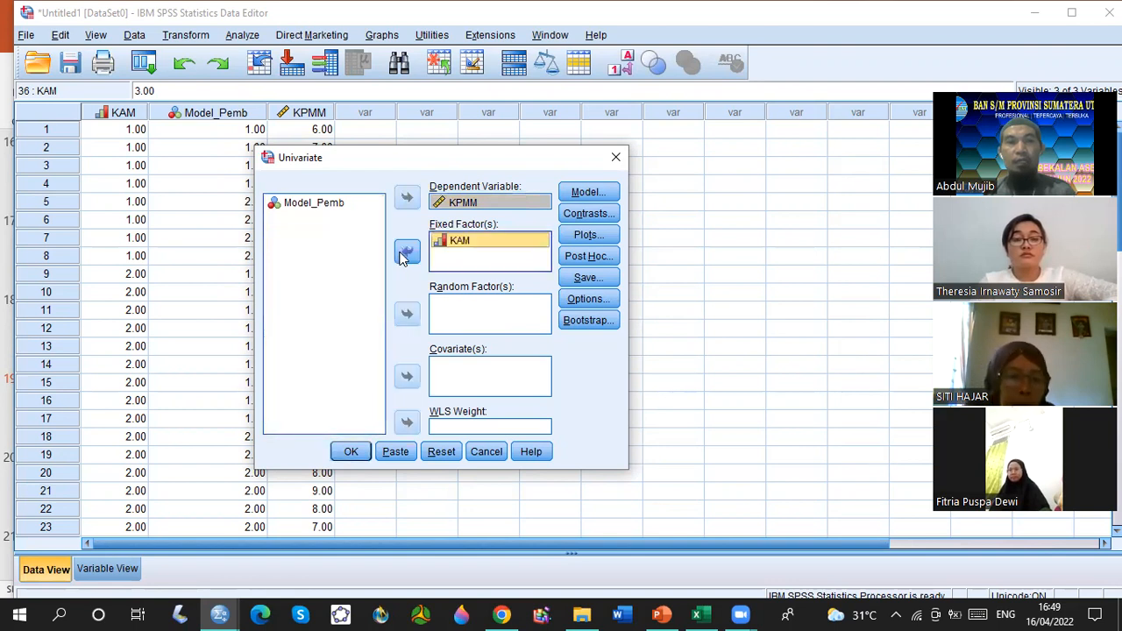
{"action": "left_click", "coordinate": [303, 205]}
{"action": "left_click", "coordinate": [407, 253]}
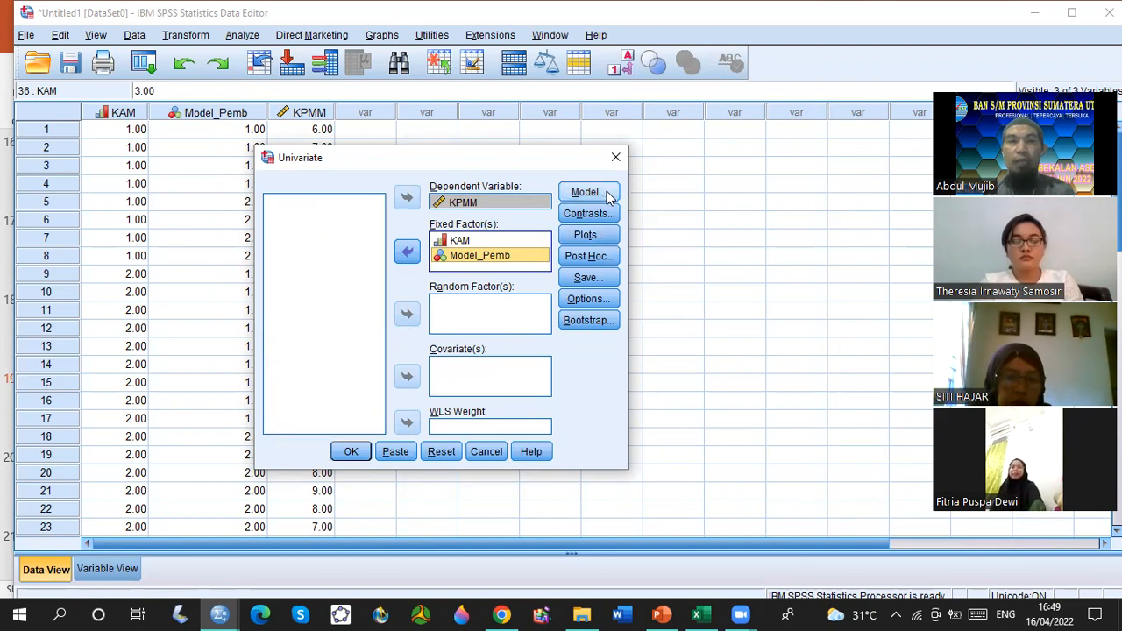
Add a KAM*Model_Pemb profile plot with KAM on the horizontal axis and Model_Pemb as separate lines.
{"action": "left_click", "coordinate": [588, 237]}
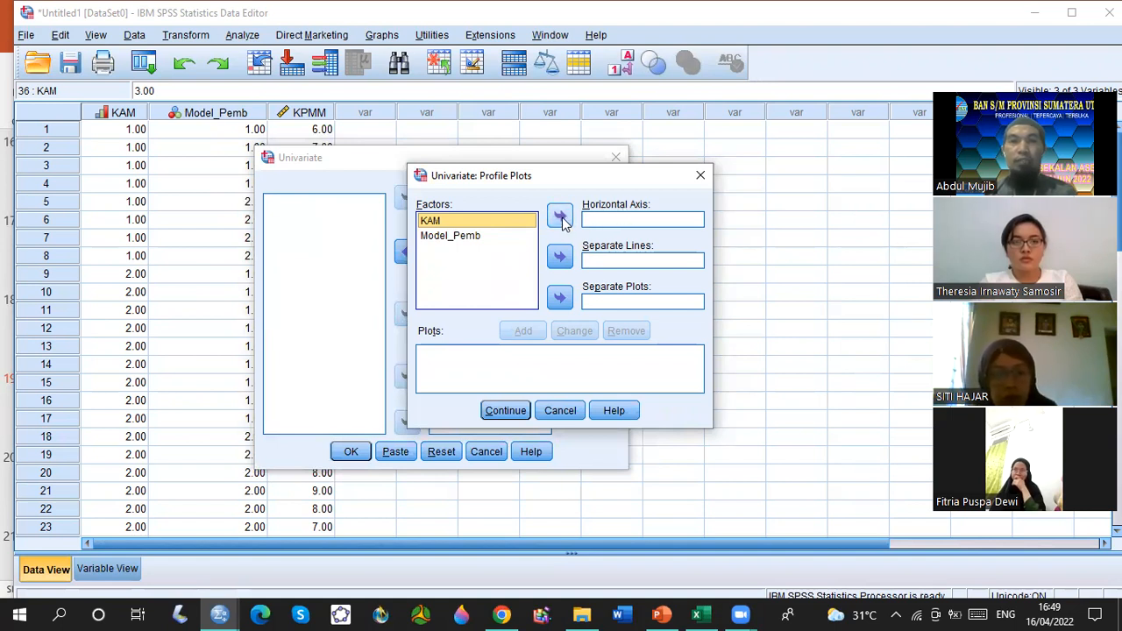
{"action": "left_click", "coordinate": [560, 217]}
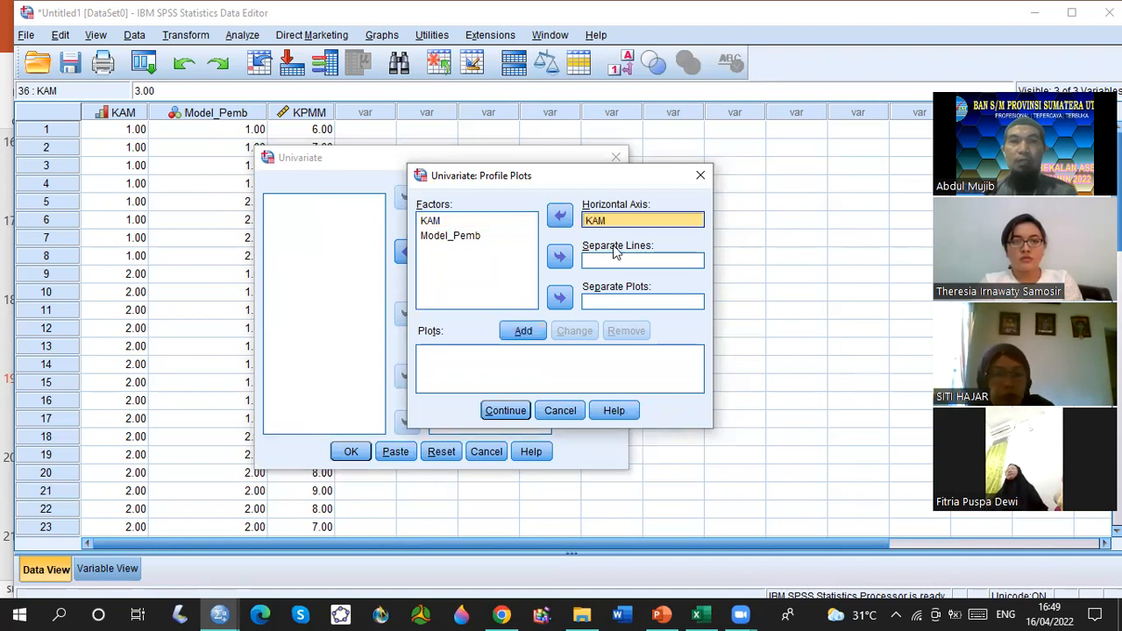
{"action": "left_click", "coordinate": [454, 237]}
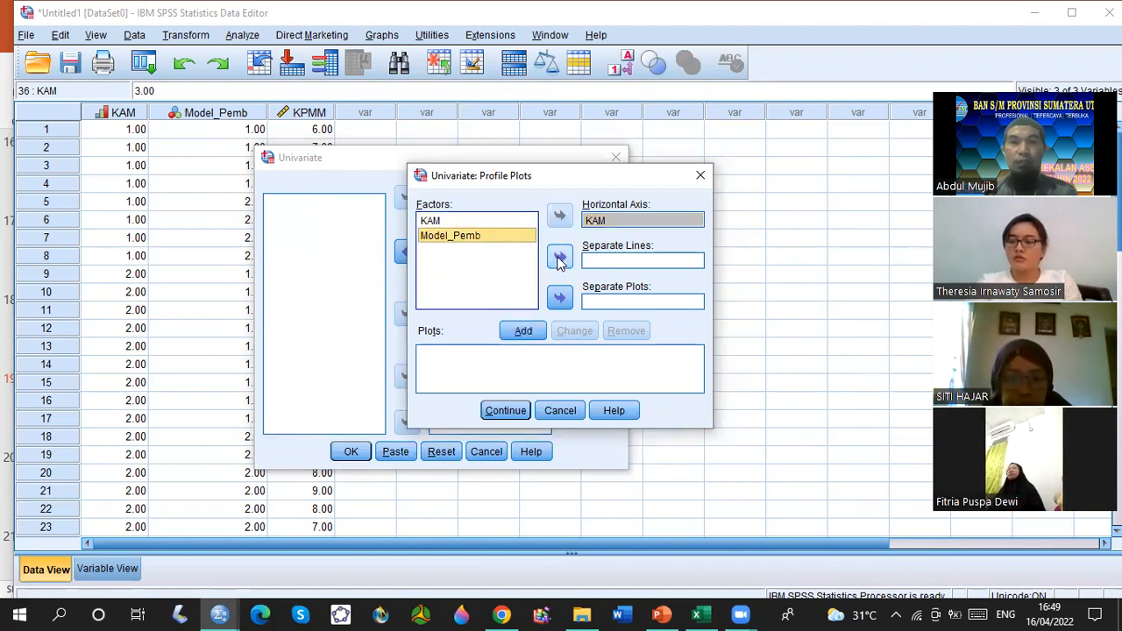
{"action": "left_click", "coordinate": [560, 258]}
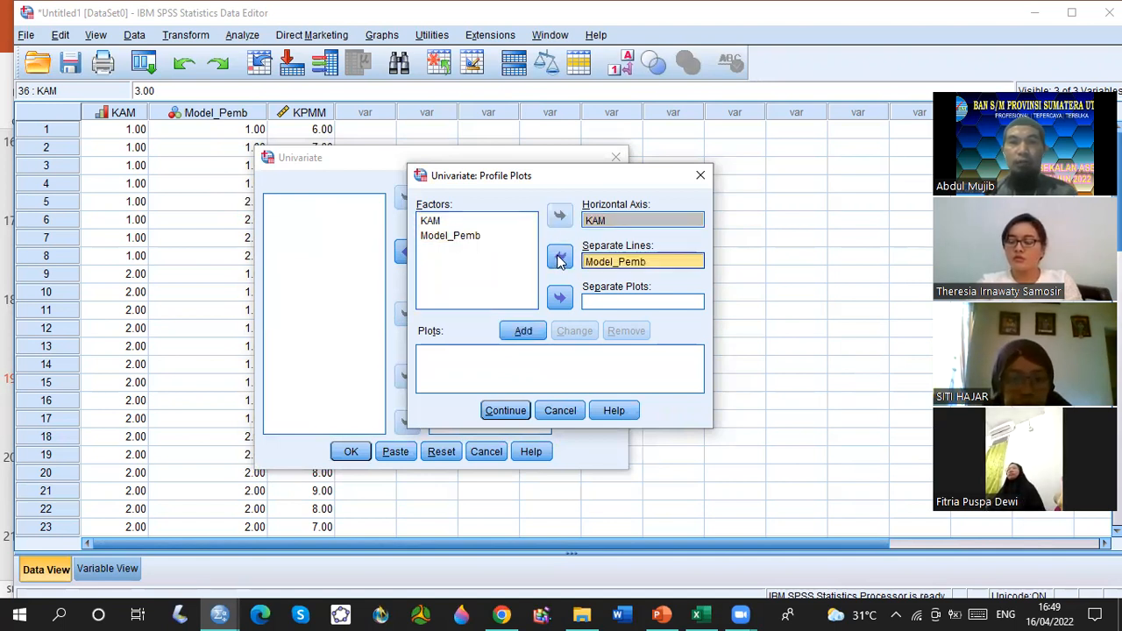
{"action": "left_click", "coordinate": [523, 333]}
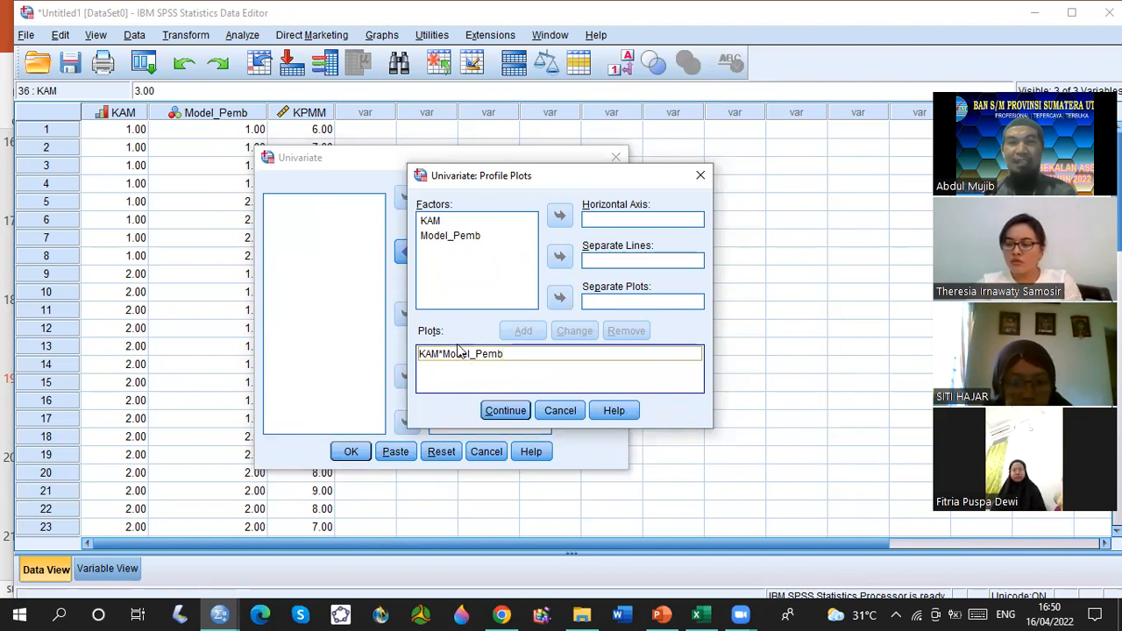
{"action": "left_click", "coordinate": [505, 414]}
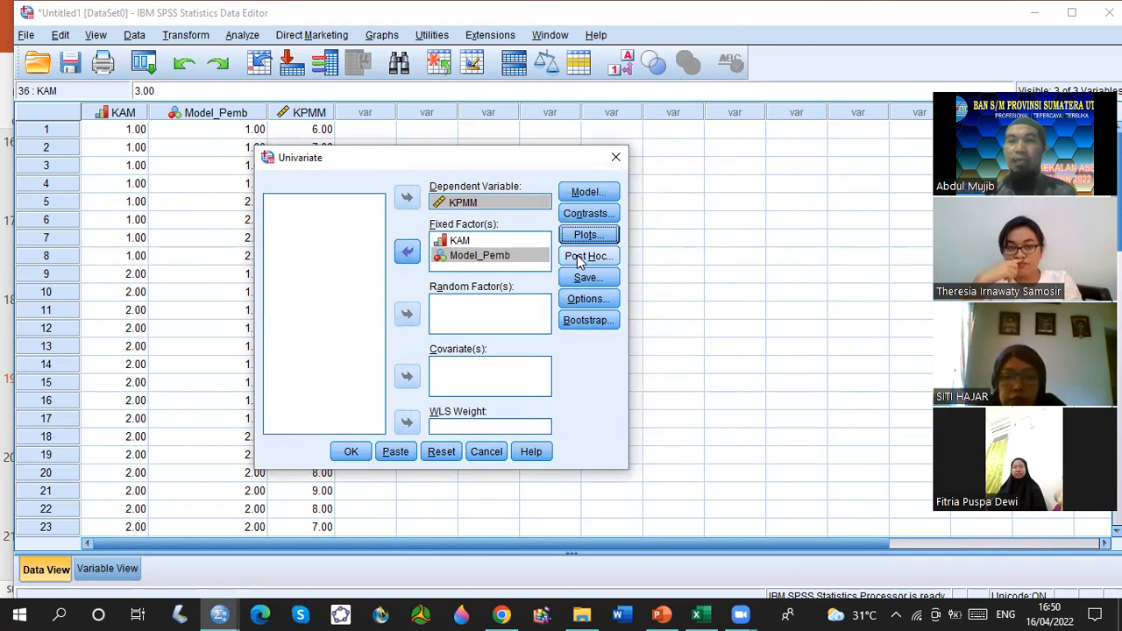
Request post hoc tests for KAM using LSD, Bonferroni and Tukey under equal variances assumed.
{"action": "left_click", "coordinate": [578, 258]}
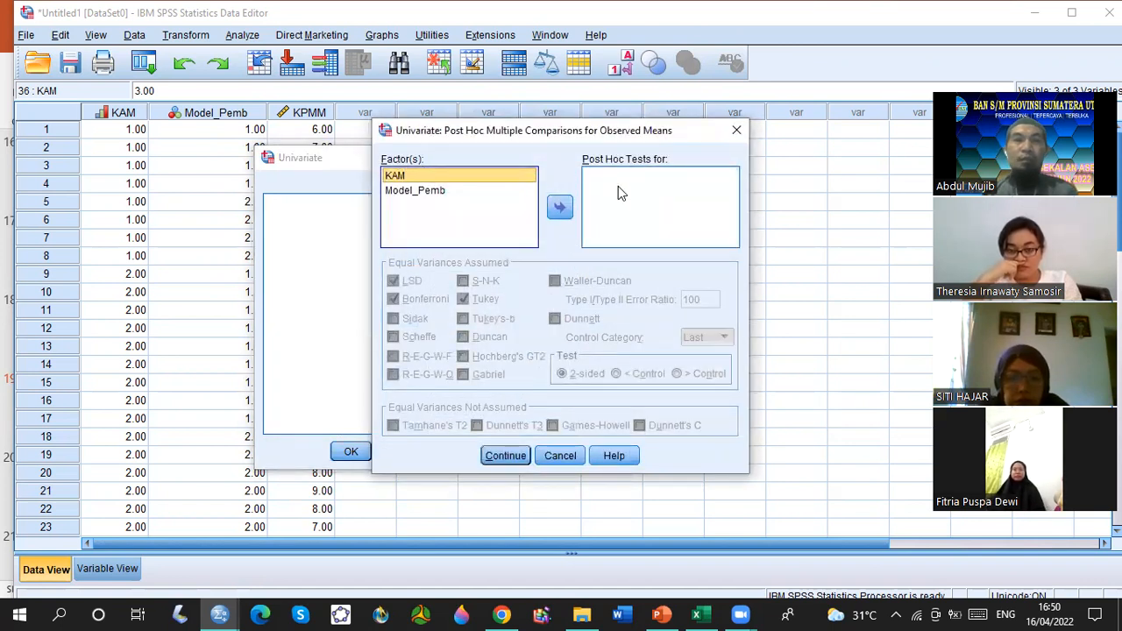
{"action": "left_click", "coordinate": [566, 213]}
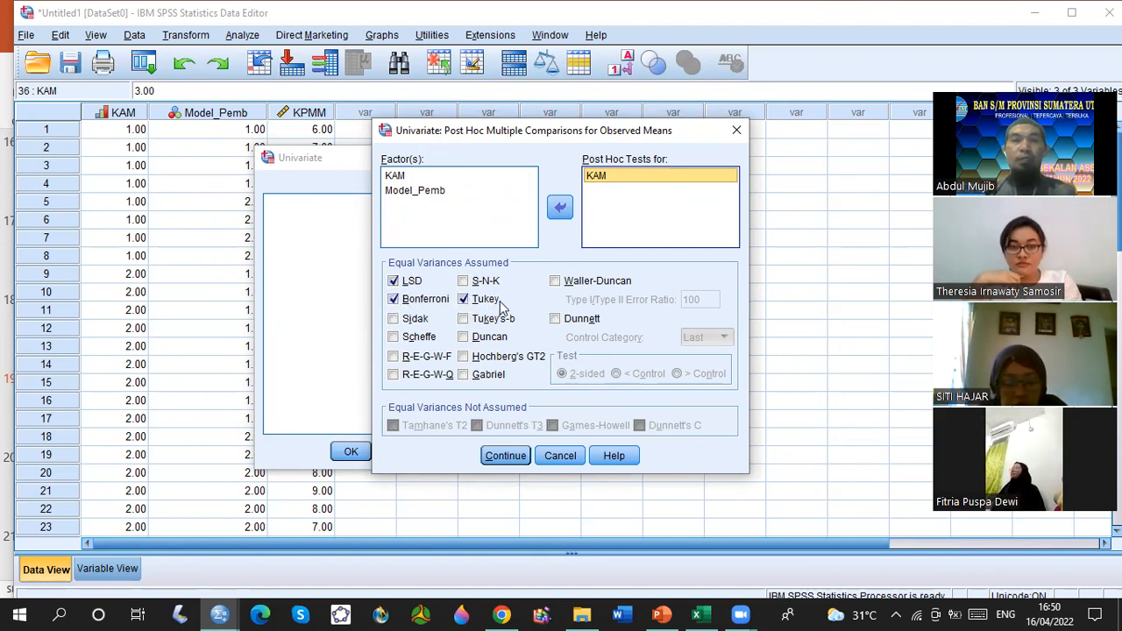
{"action": "left_click", "coordinate": [394, 299]}
{"action": "left_click", "coordinate": [394, 281]}
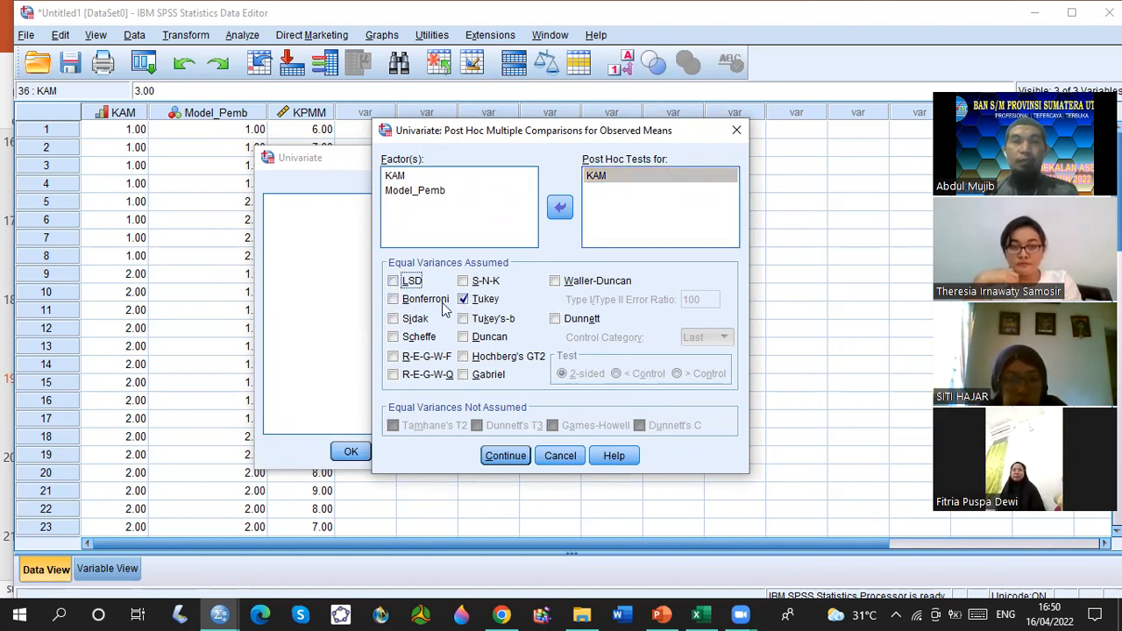
{"action": "left_click", "coordinate": [396, 302]}
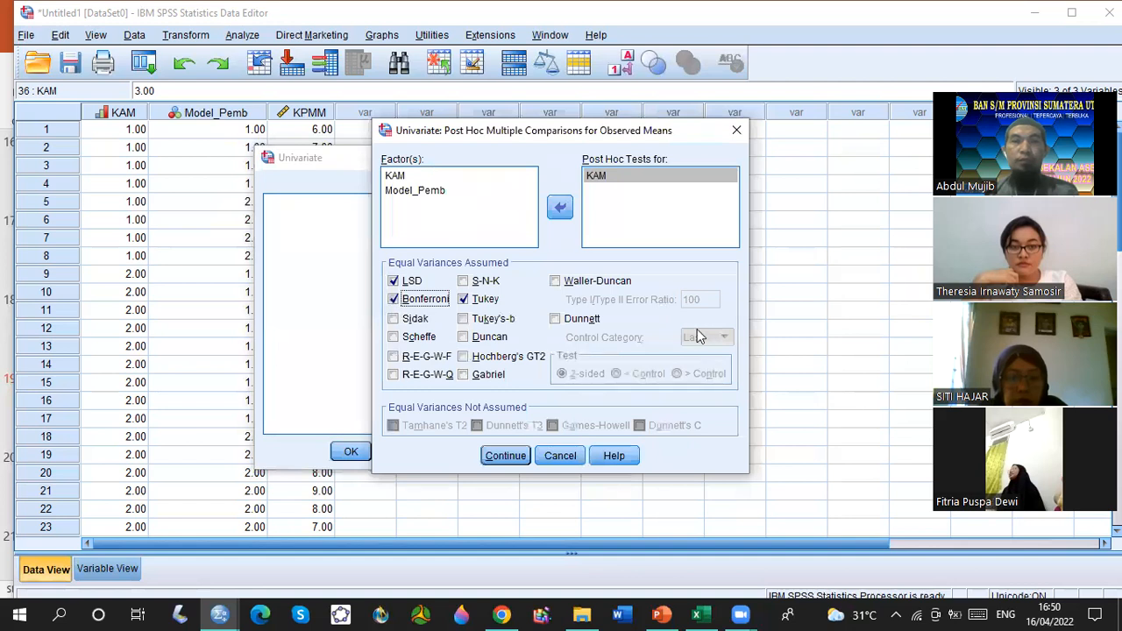
{"action": "left_click", "coordinate": [505, 456]}
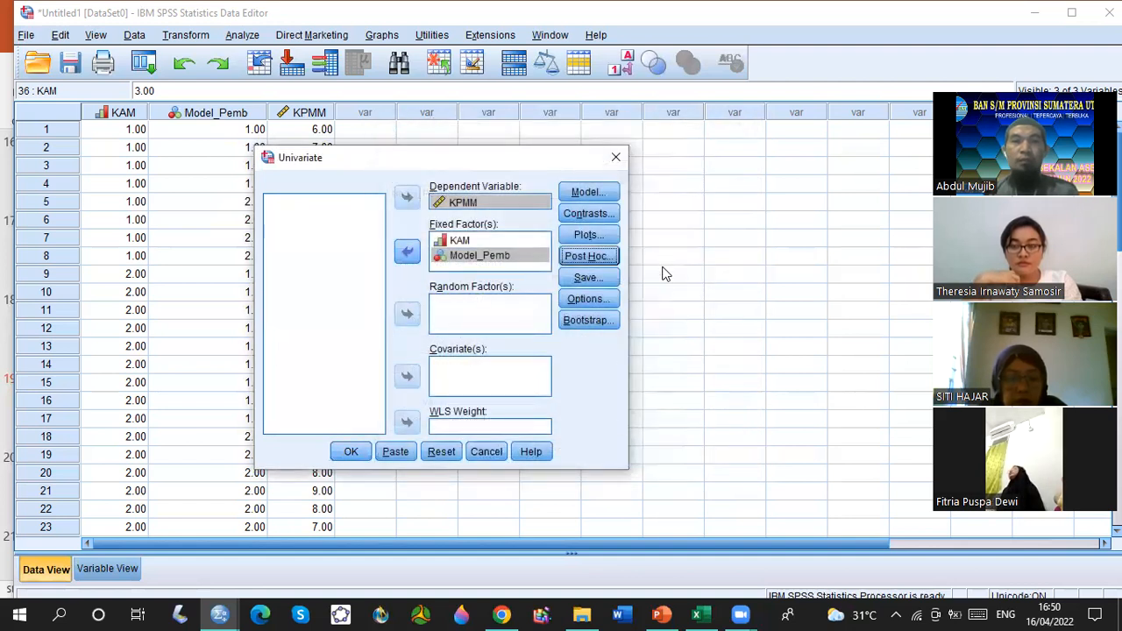
Set the estimated marginal means to display for KAM, Model_Pemb and the KAM*Model_Pemb interaction.
{"action": "left_click", "coordinate": [588, 300]}
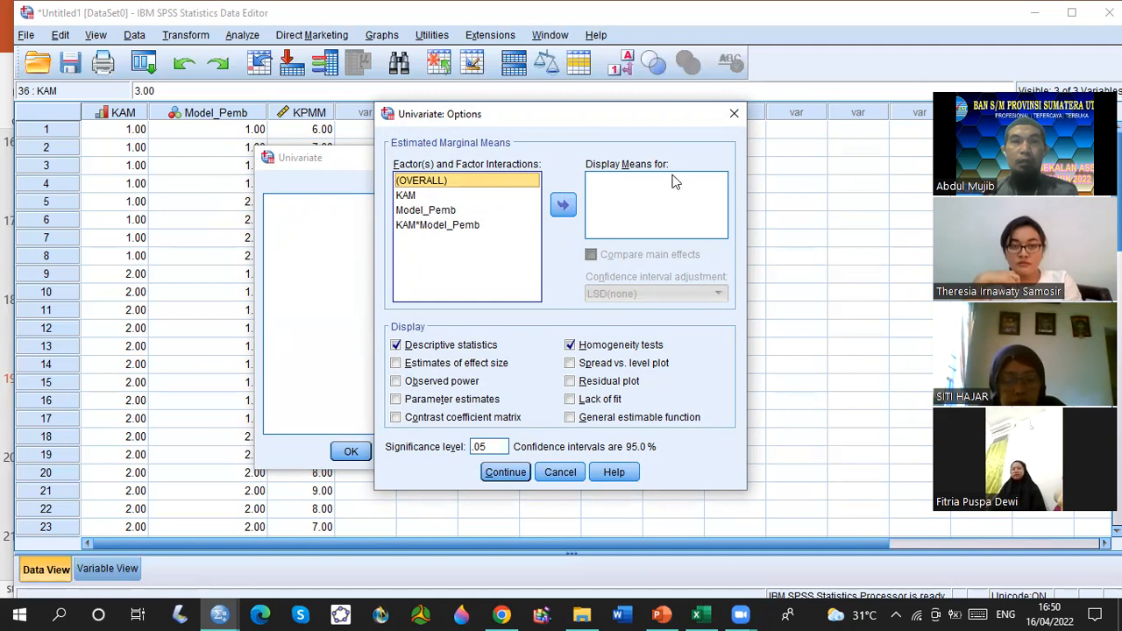
{"action": "left_click", "coordinate": [434, 195]}
{"action": "left_click", "coordinate": [563, 205]}
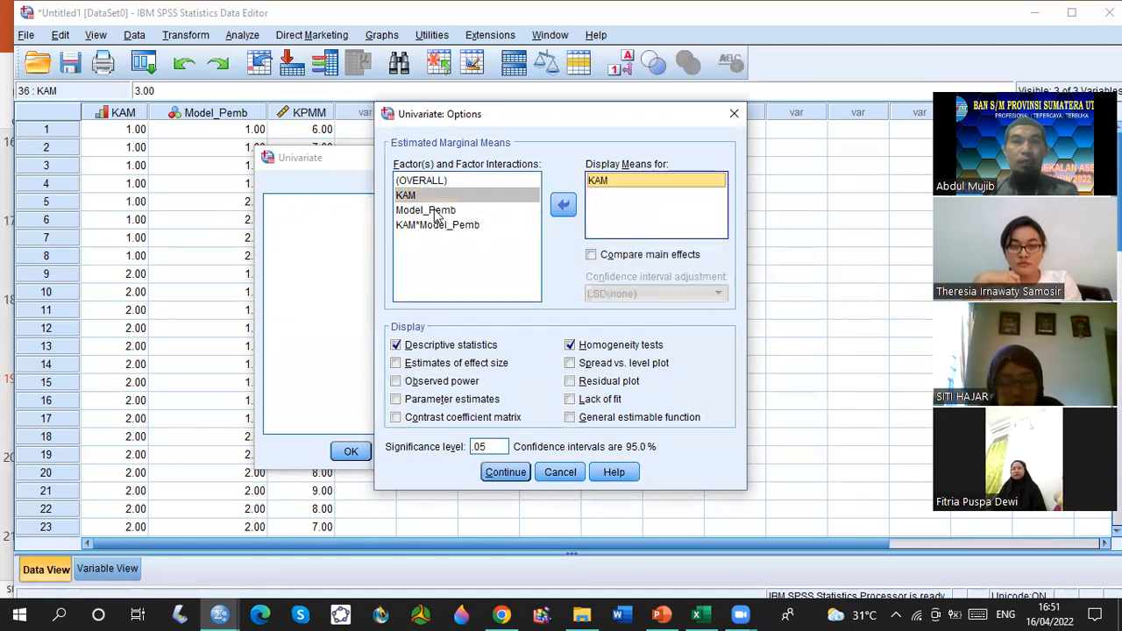
{"action": "left_click", "coordinate": [435, 211]}
{"action": "left_click", "coordinate": [564, 205]}
{"action": "left_click", "coordinate": [515, 224]}
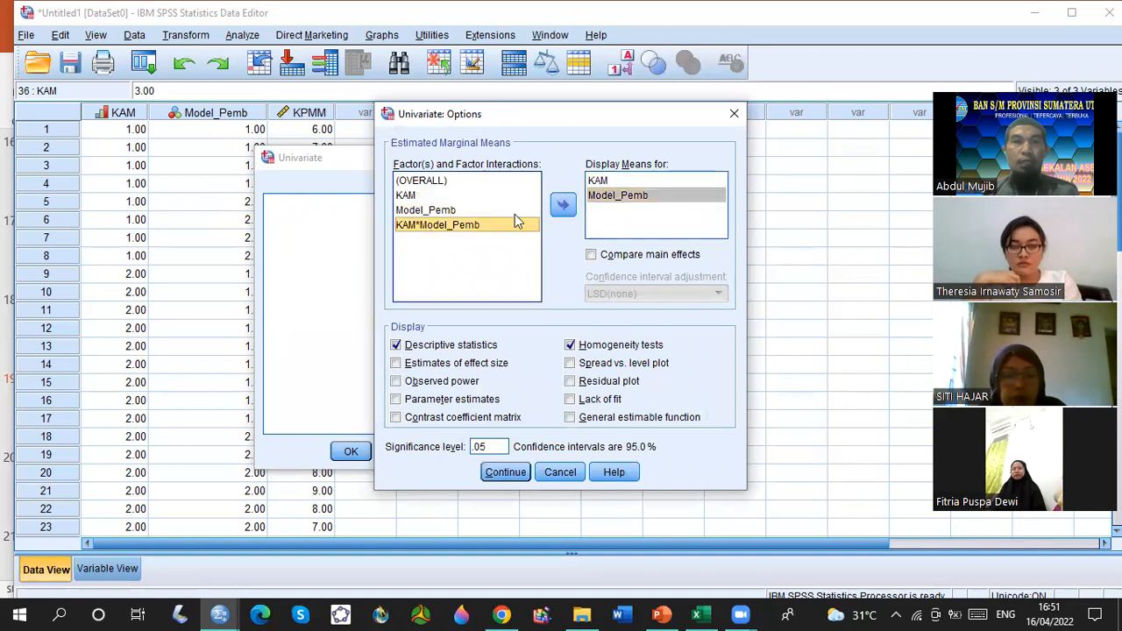
{"action": "left_click", "coordinate": [563, 205]}
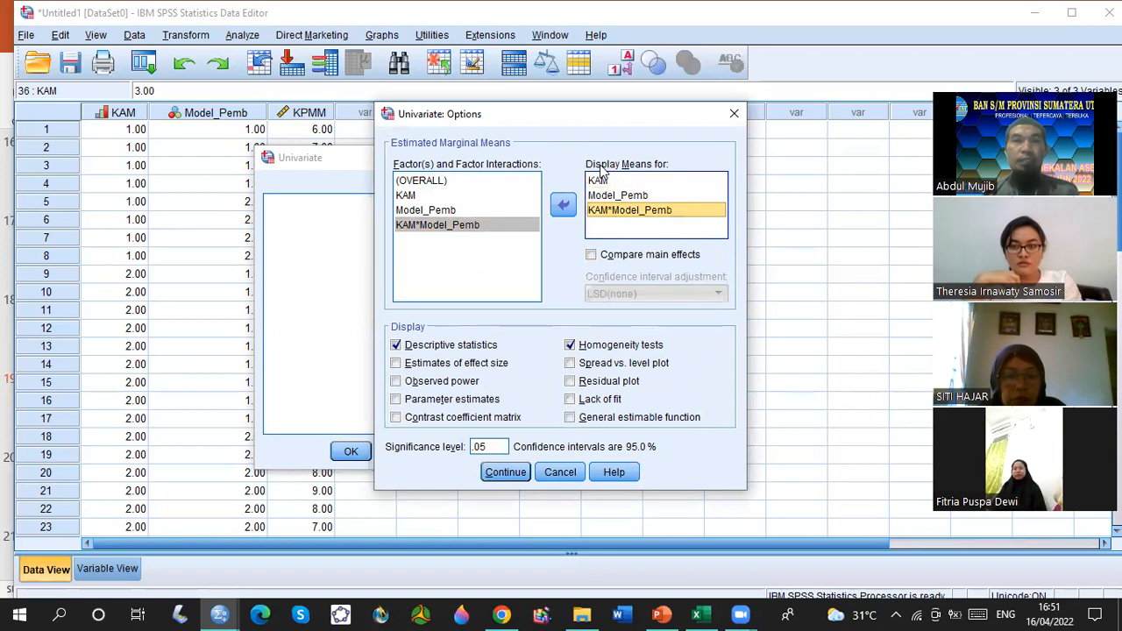
Accept the options with descriptive statistics and homogeneity tests enabled, and run the univariate analysis.
{"action": "left_click", "coordinate": [396, 346]}
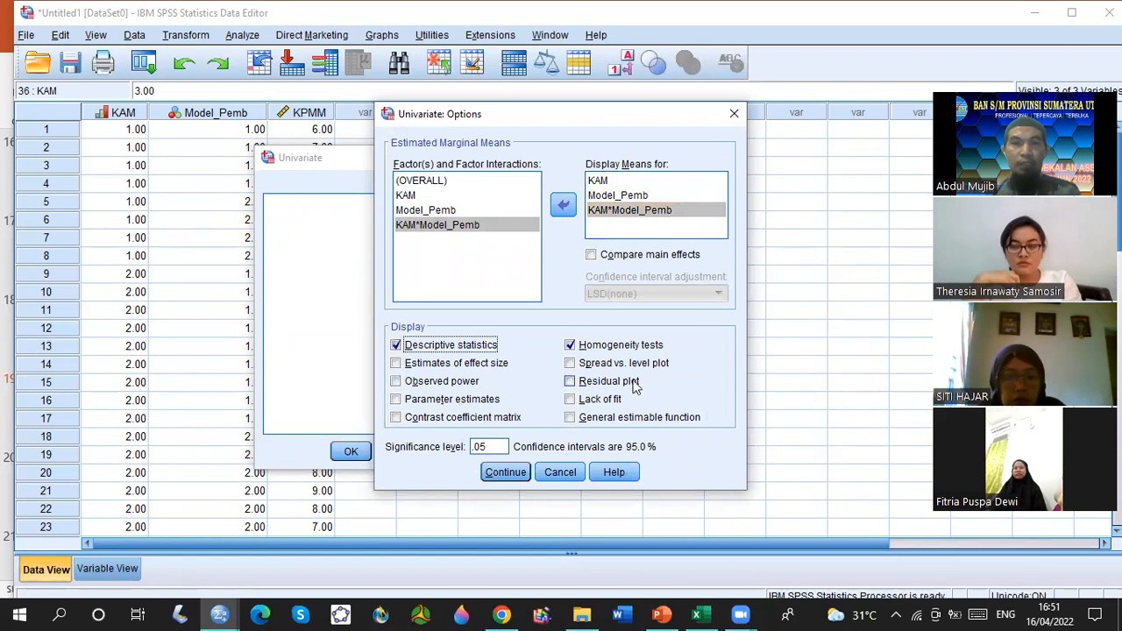
{"action": "left_click", "coordinate": [568, 347]}
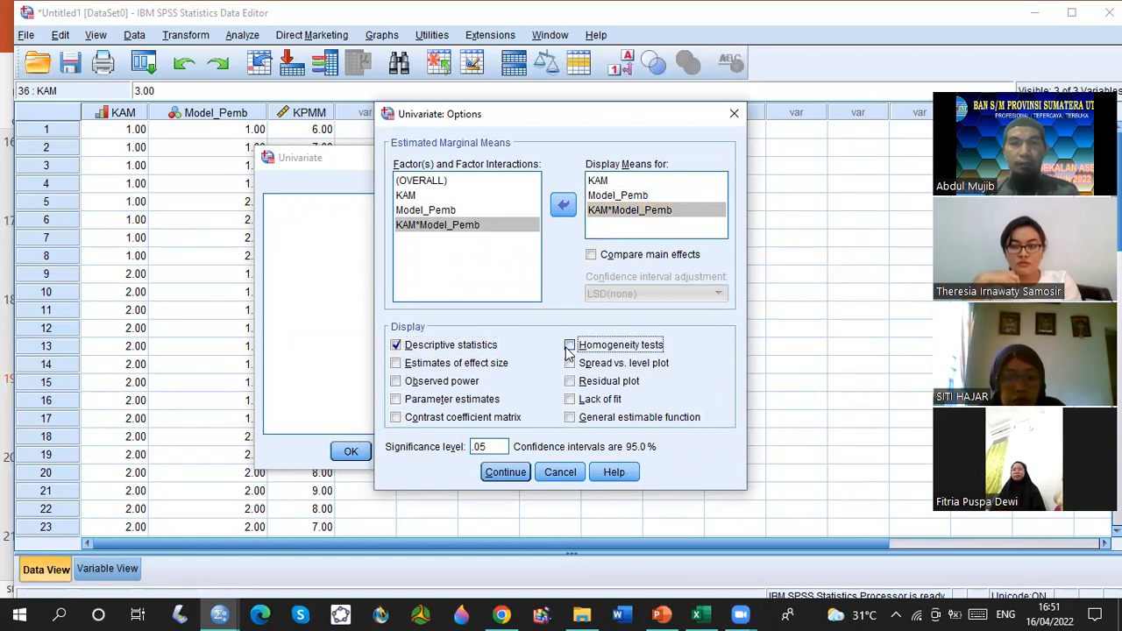
{"action": "left_click", "coordinate": [506, 473]}
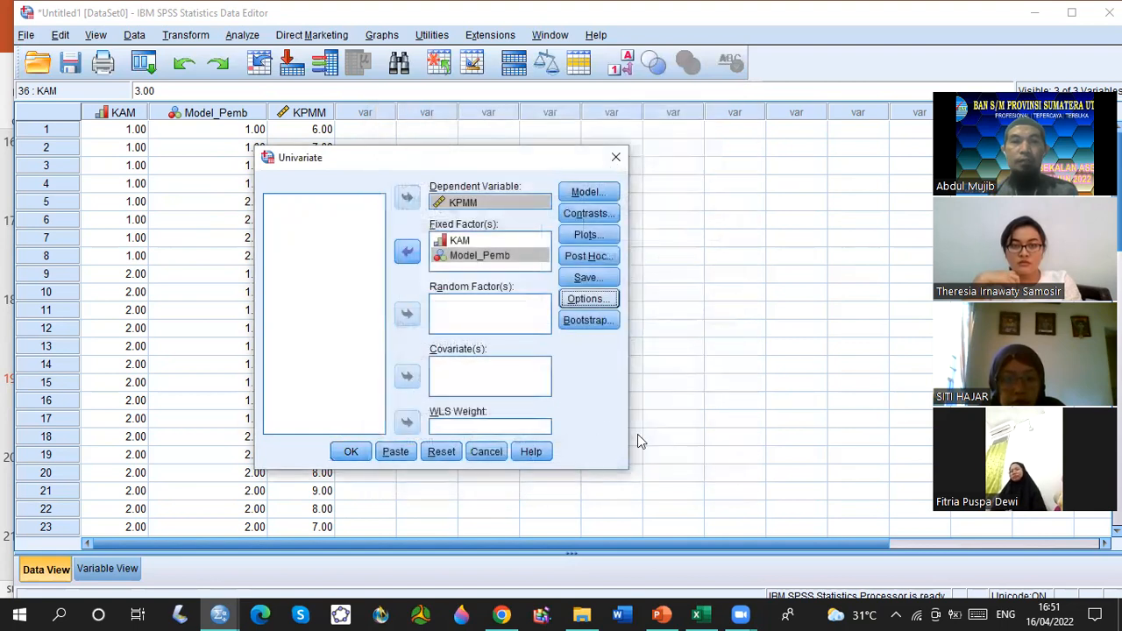
{"action": "left_click", "coordinate": [357, 455]}
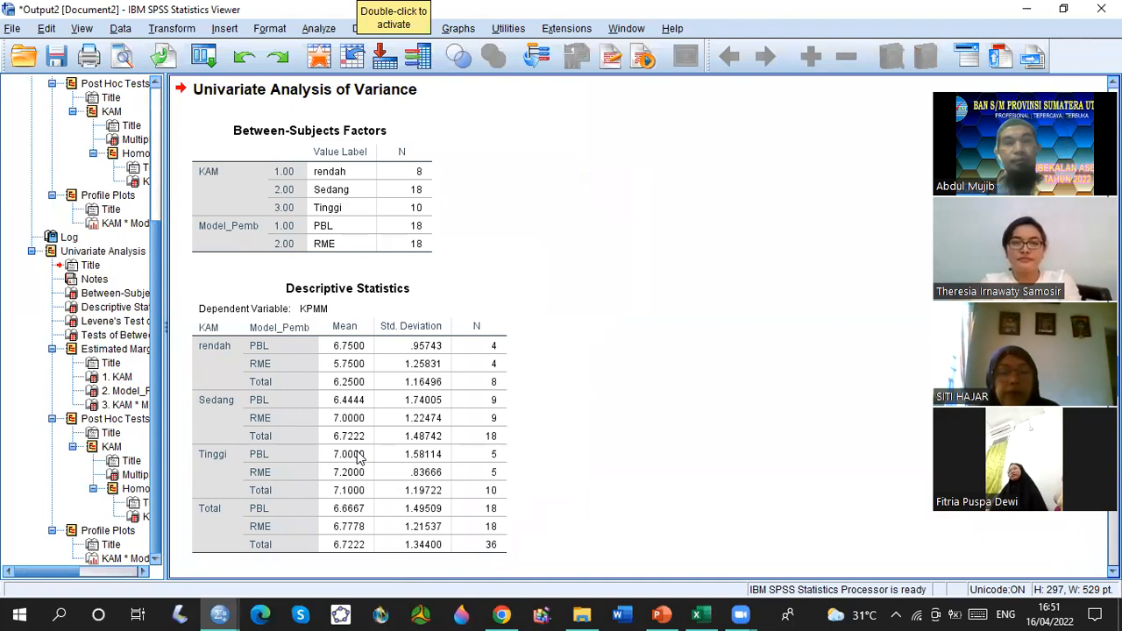
Examine the Between-Subjects Factors table and the Descriptive Statistics of KPMM by KAM and Model_Pemb in the output.
{"action": "scroll", "coordinate": [357, 450], "scroll_direction": "up", "scroll_amount": 5}
{"action": "scroll", "coordinate": [577, 332], "scroll_direction": "down", "scroll_amount": 8}
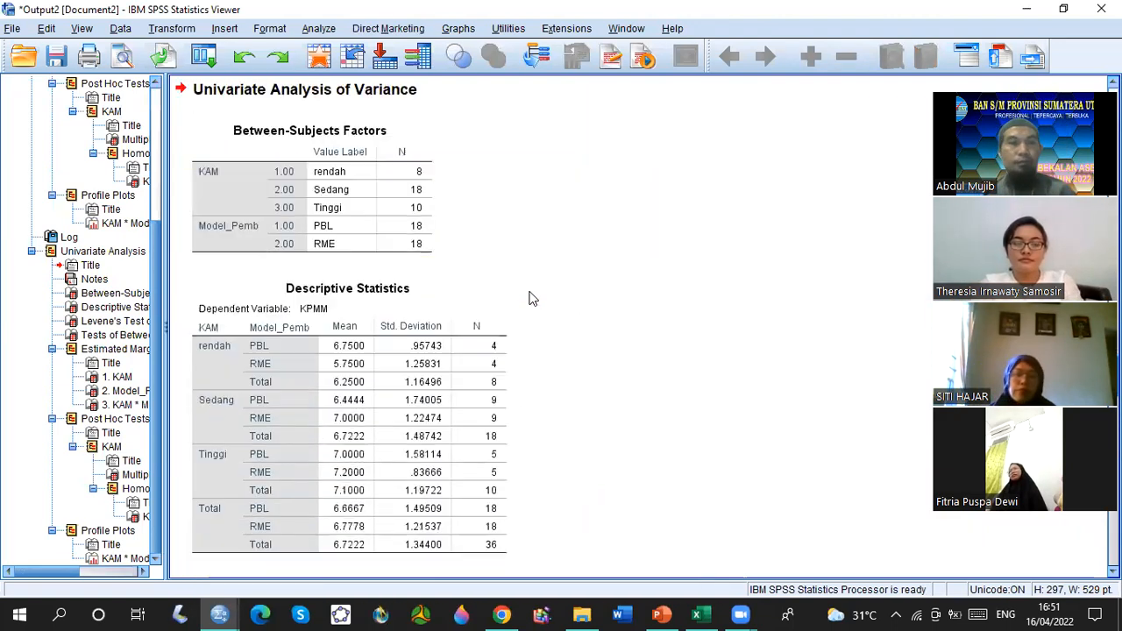
{"action": "scroll", "coordinate": [531, 296], "scroll_direction": "up", "scroll_amount": 3}
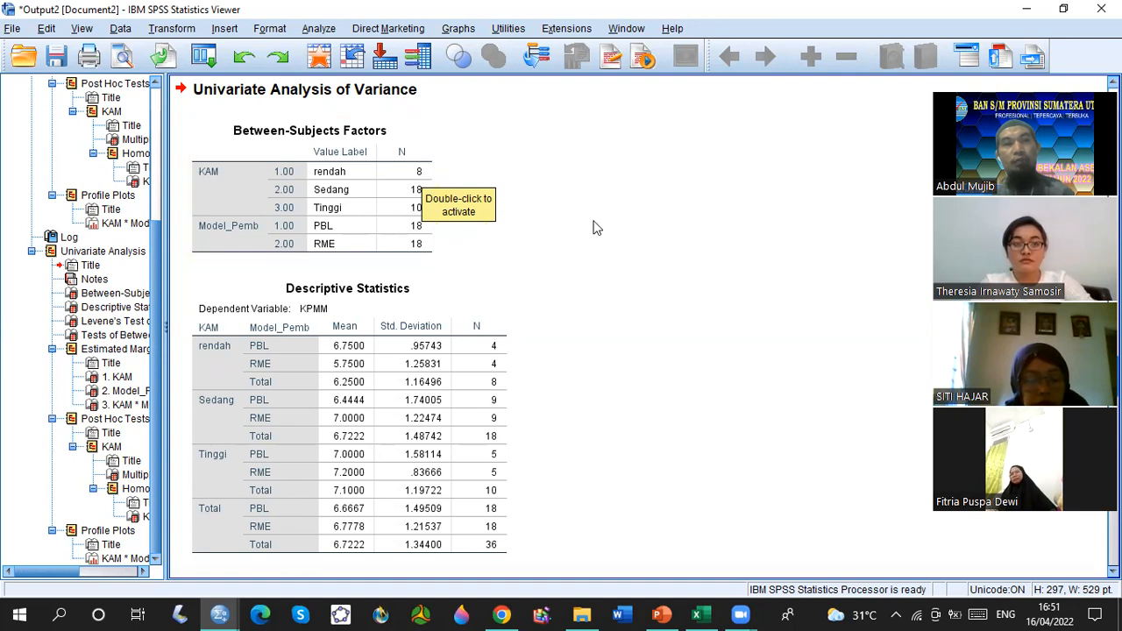
{"action": "left_click", "coordinate": [255, 237]}
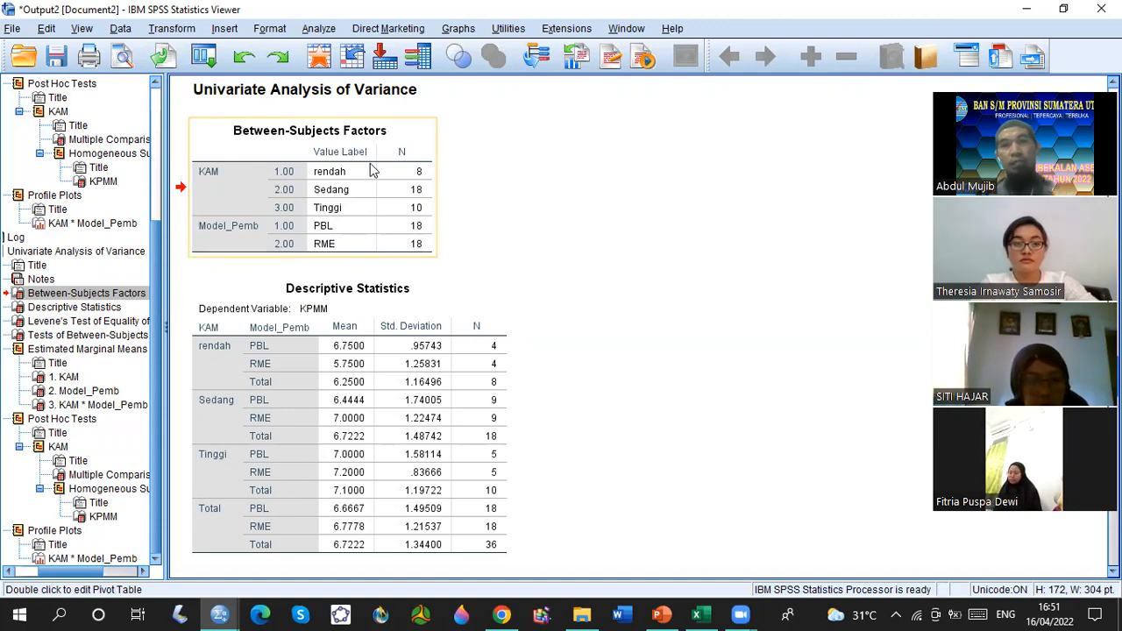
{"action": "scroll", "coordinate": [714, 294], "scroll_direction": "down", "scroll_amount": 2}
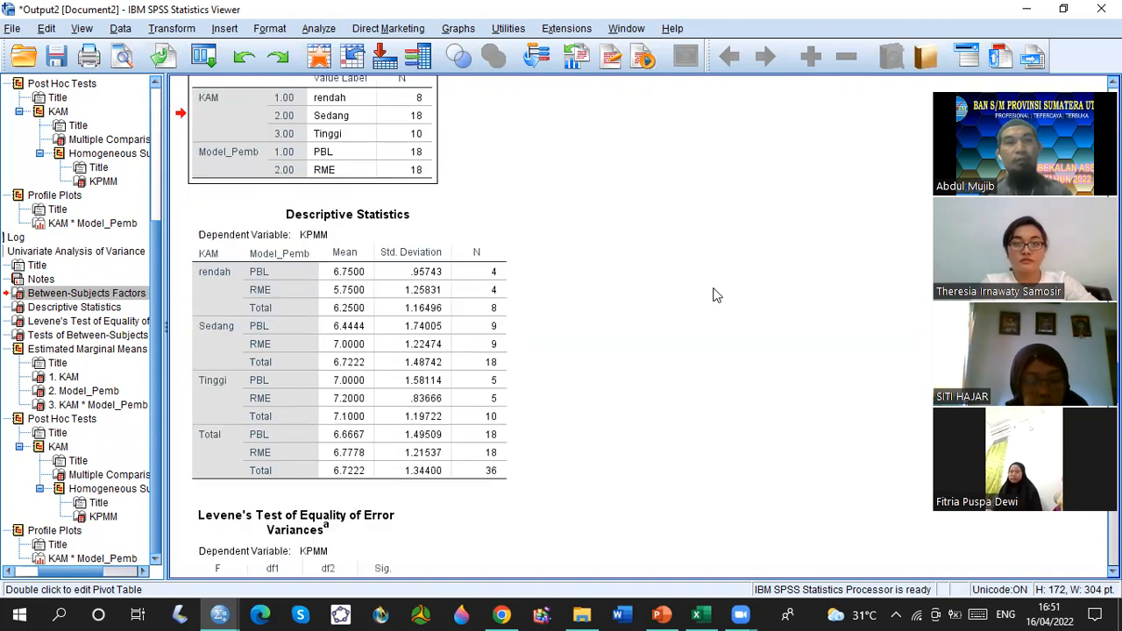
{"action": "left_click", "coordinate": [346, 344]}
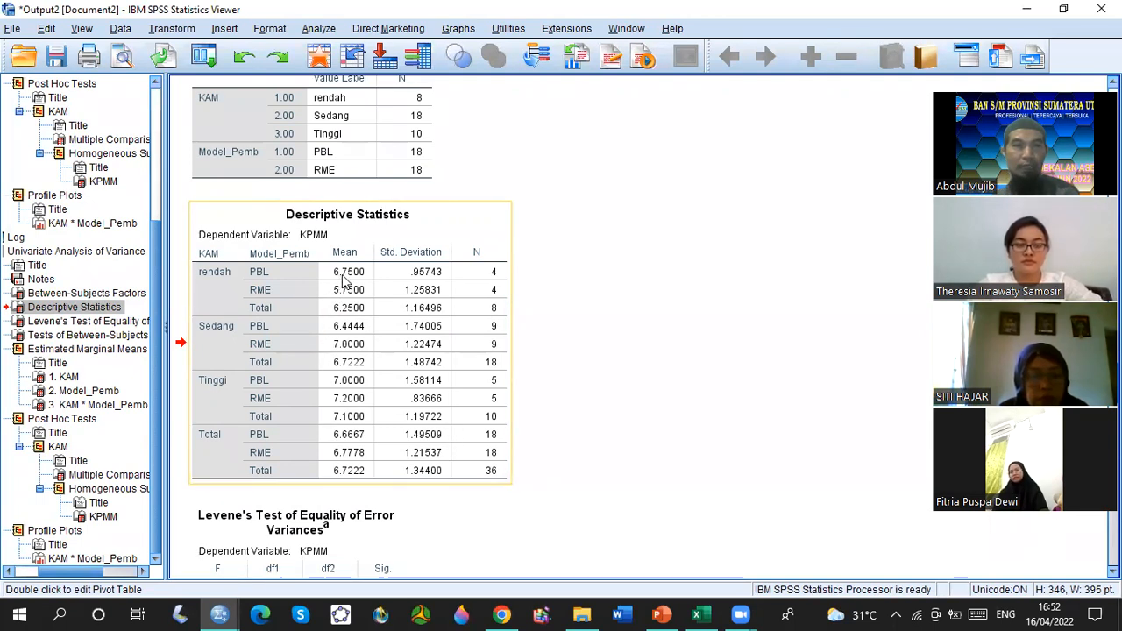
{"action": "scroll", "coordinate": [366, 316], "scroll_direction": "up", "scroll_amount": 2}
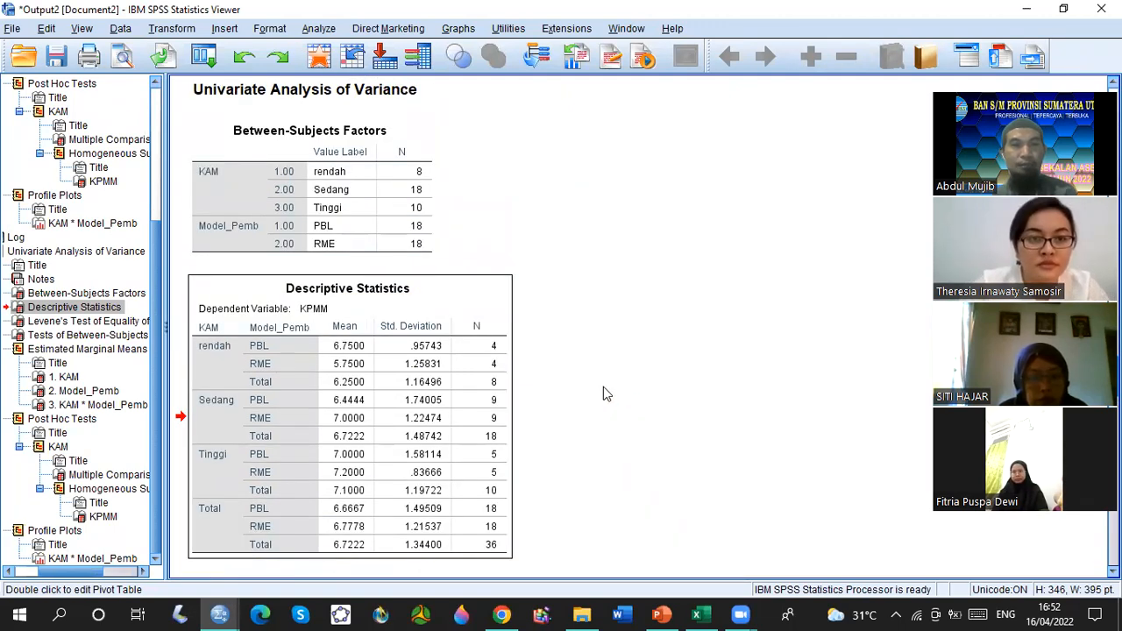
{"action": "scroll", "coordinate": [601, 388], "scroll_direction": "up", "scroll_amount": 3}
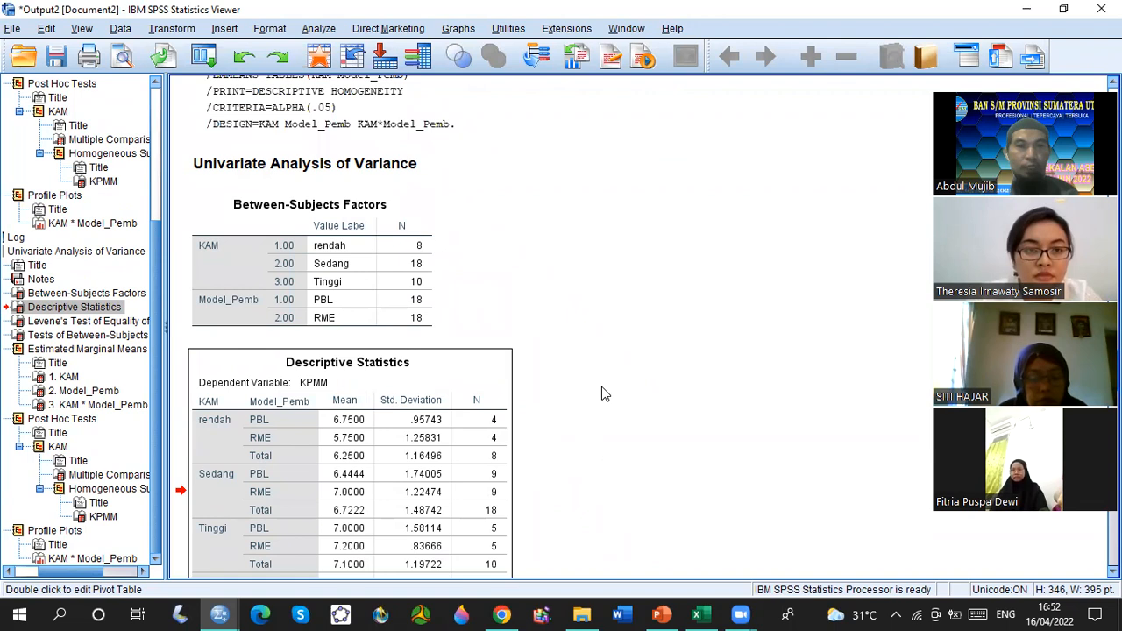
{"action": "scroll", "coordinate": [602, 387], "scroll_direction": "down", "scroll_amount": 1}
{"action": "right_click", "coordinate": [602, 388]}
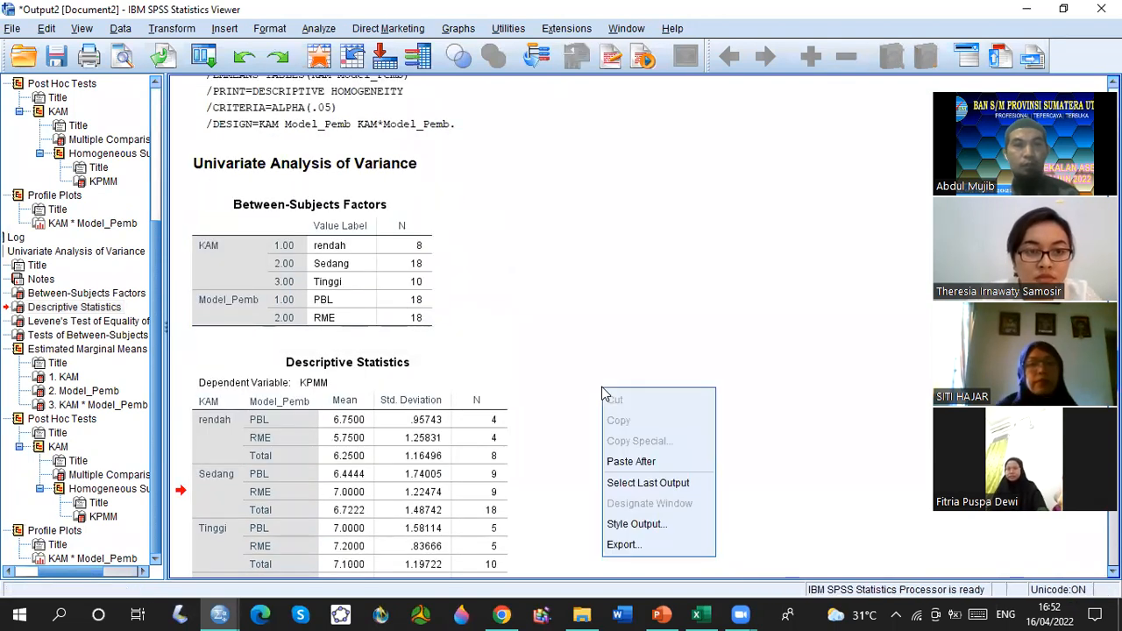
Switch to the 9 Anova Dua Jalur presentation in PowerPoint and show it full screen from the current slide through to the Post Hoc slide.
{"action": "left_click", "coordinate": [661, 615]}
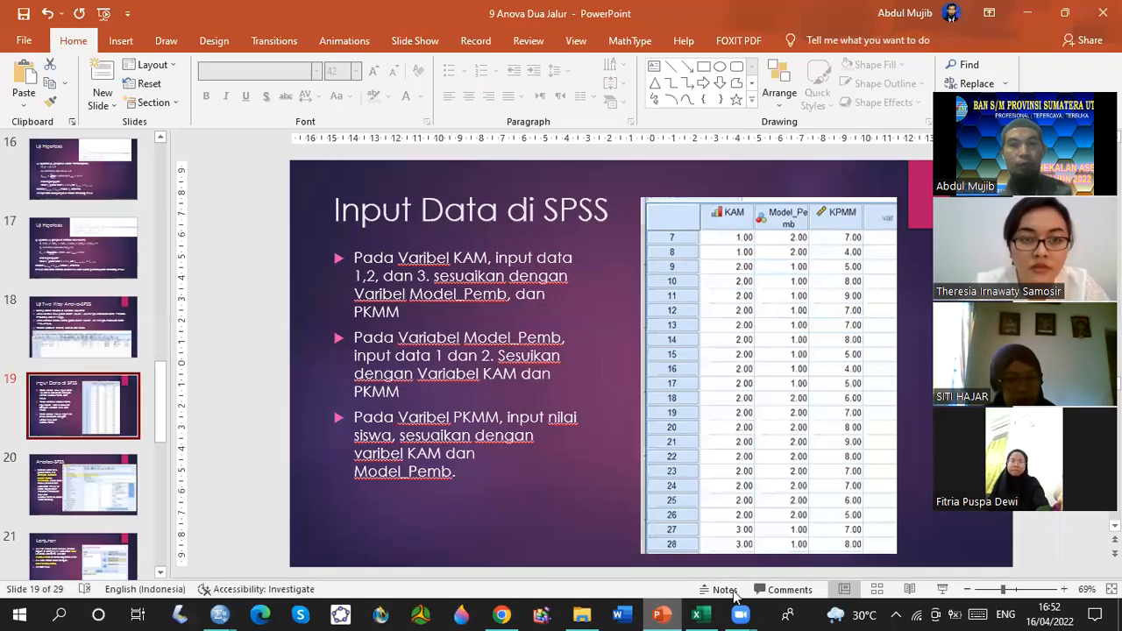
{"action": "left_click", "coordinate": [952, 590]}
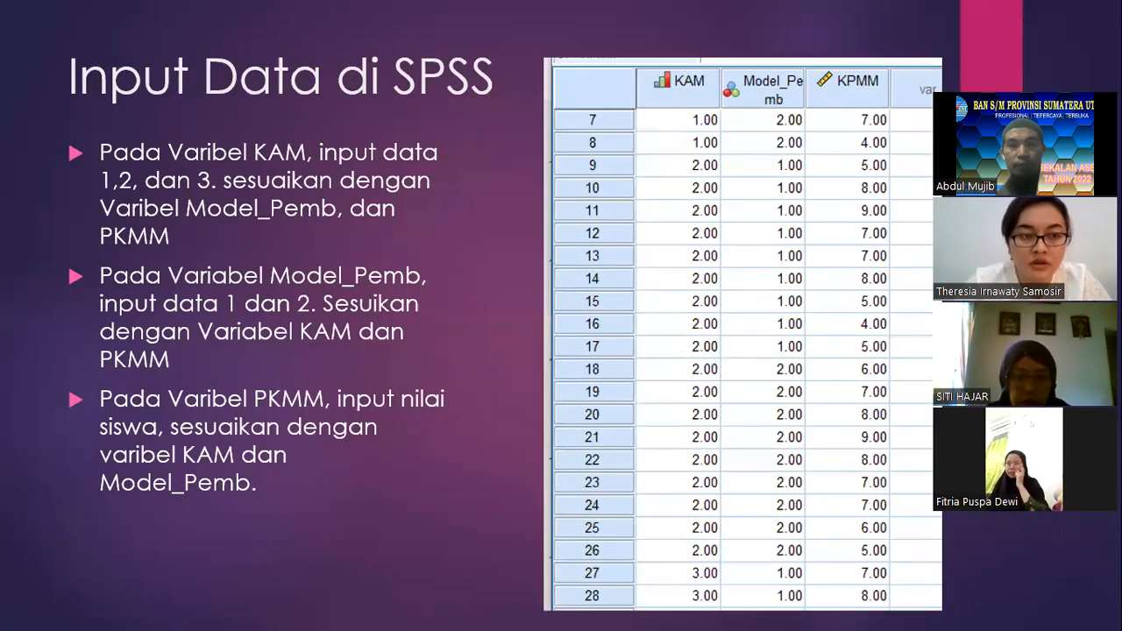
{"action": "key", "text": "Right"}
{"action": "key", "text": "Right"}
{"action": "key", "text": "Right"}
{"action": "key", "text": "Right"}
{"action": "key", "text": "Right"}
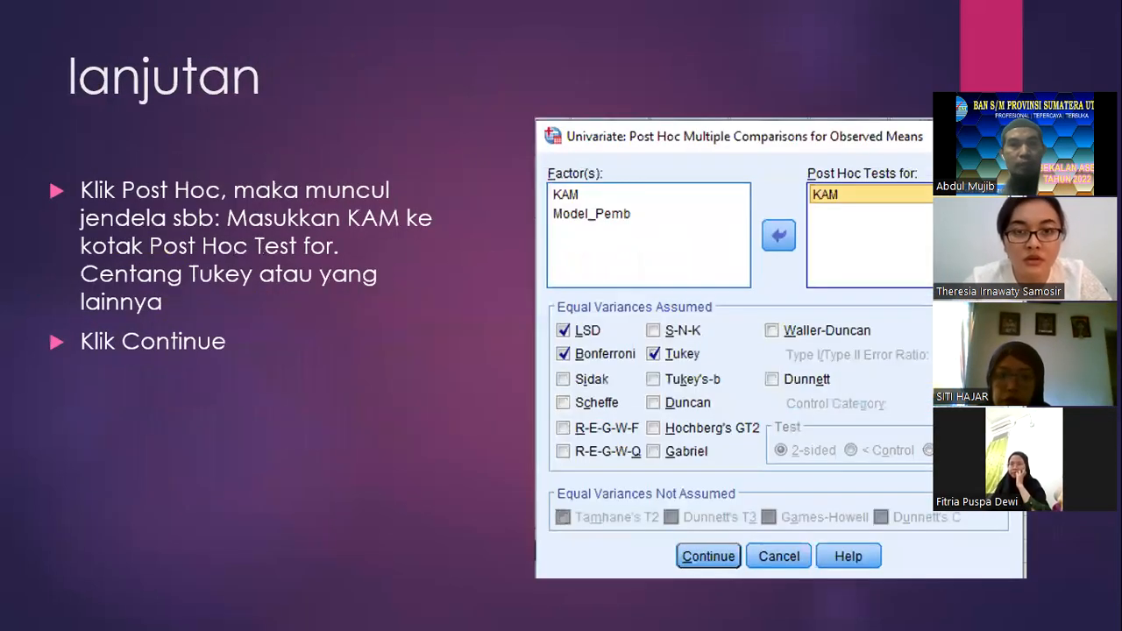